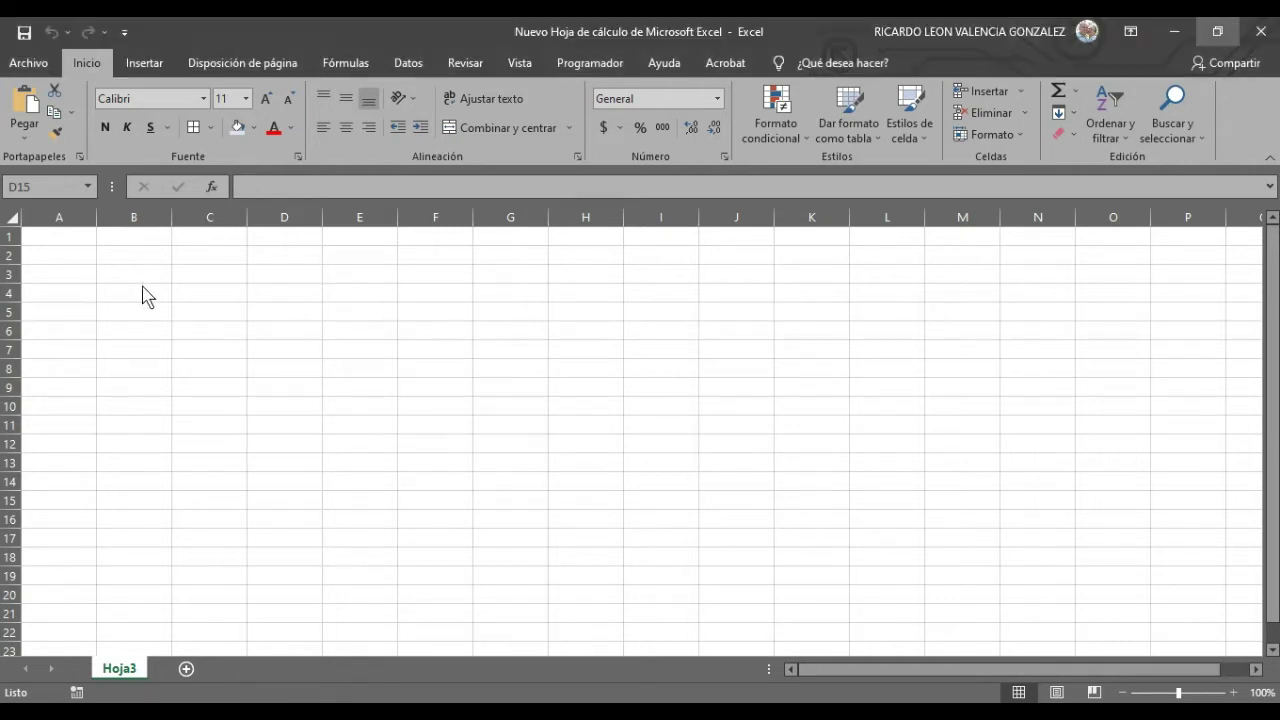
Step: Select various cells and ranges around C5:D9 on the sheet, ending on cell A5
{"action": "left_click", "coordinate": [128, 263]}
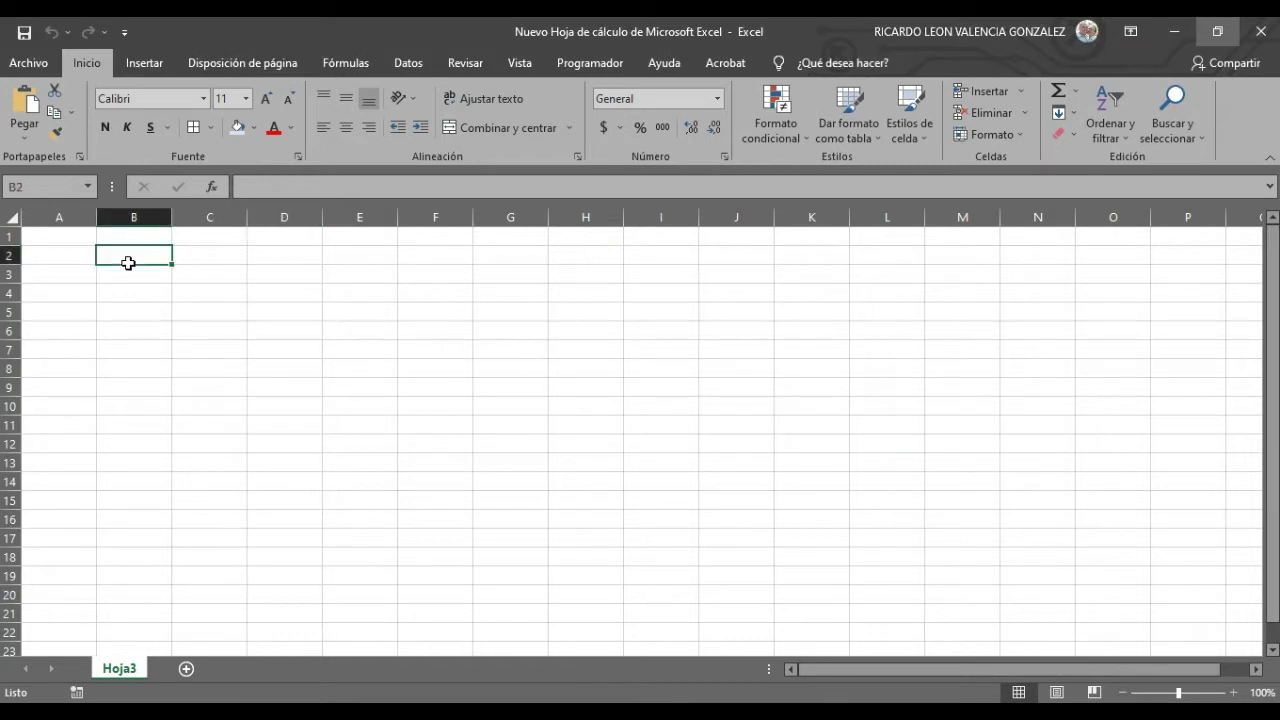
{"action": "left_click", "coordinate": [64, 240]}
{"action": "left_click", "coordinate": [206, 317]}
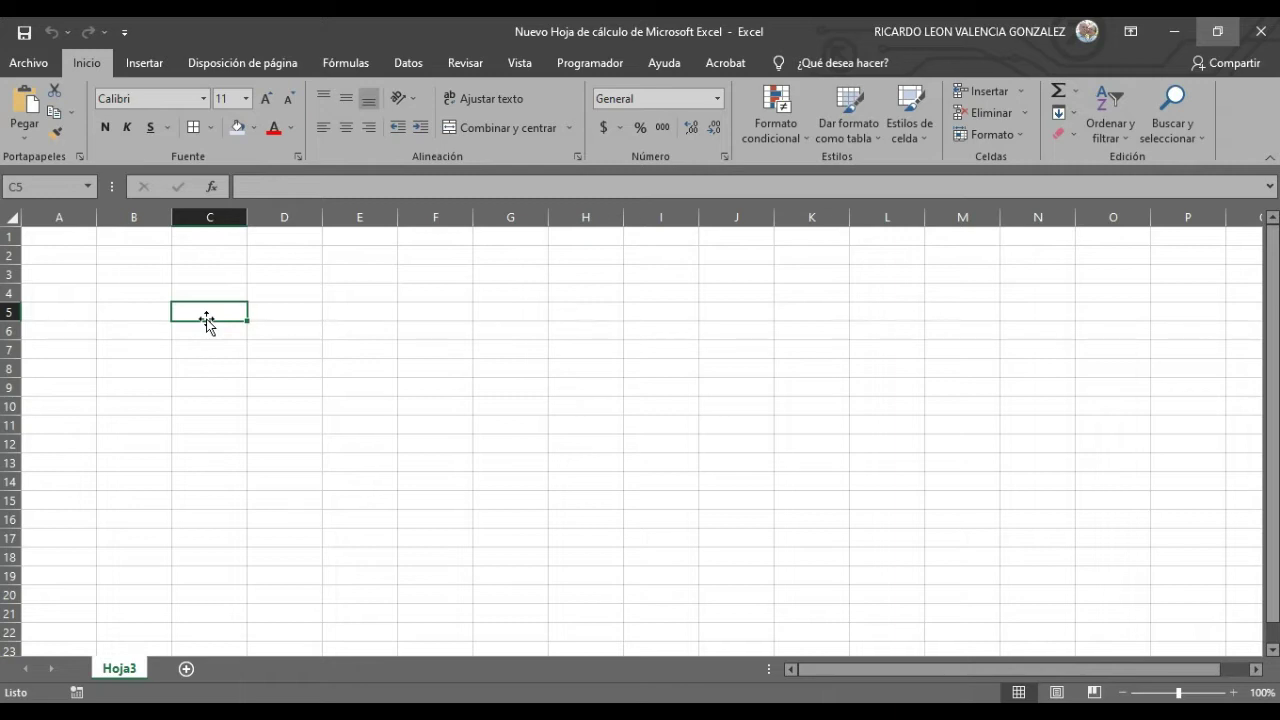
{"action": "mouse_move", "coordinate": [207, 321]}
{"action": "left_mouse_down"}
{"action": "mouse_move", "coordinate": [252, 321]}
{"action": "mouse_move", "coordinate": [222, 303]}
{"action": "left_mouse_up"}
{"action": "left_click_drag", "start_coordinate": [285, 386], "coordinate": [228, 321]}
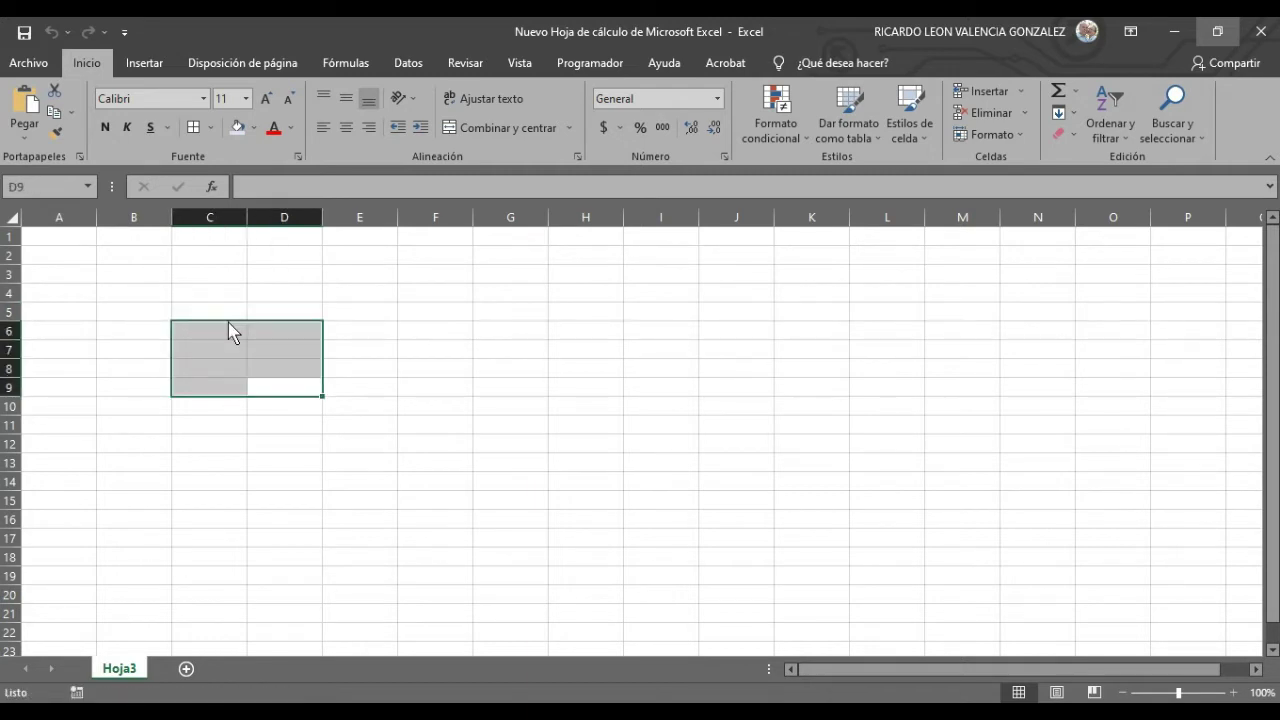
{"action": "left_click", "coordinate": [227, 309]}
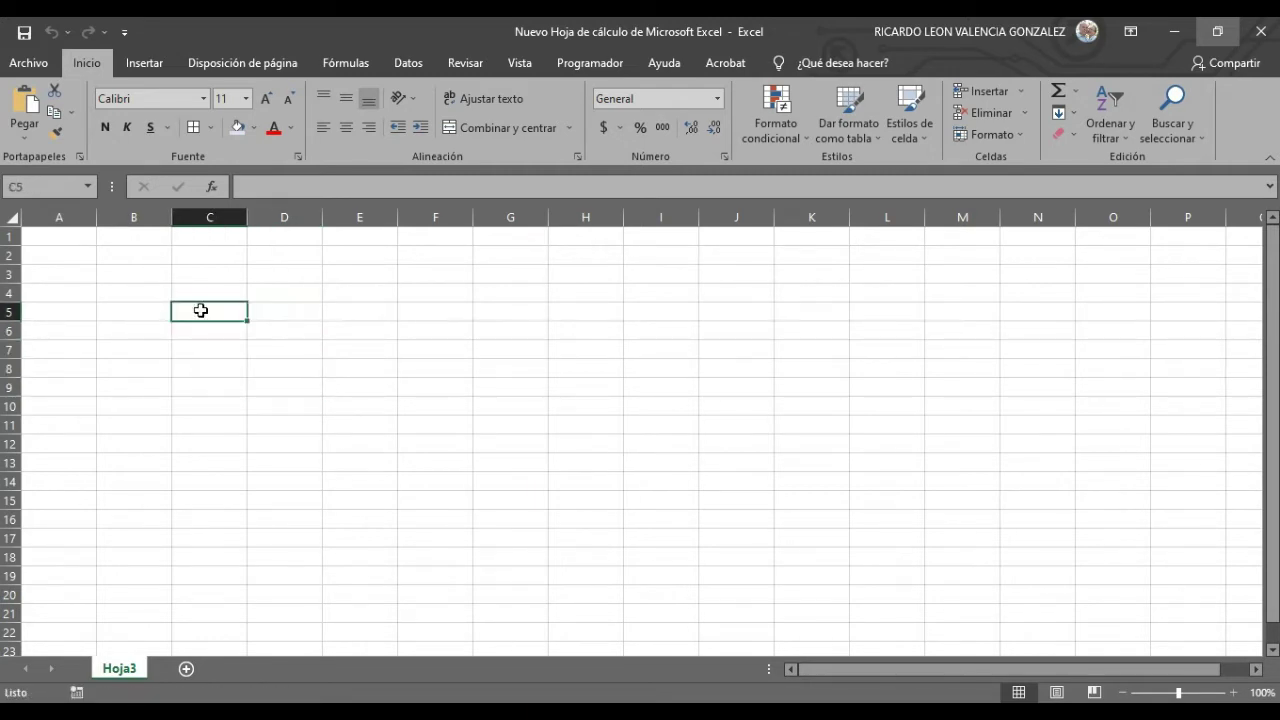
{"action": "left_click", "coordinate": [291, 321]}
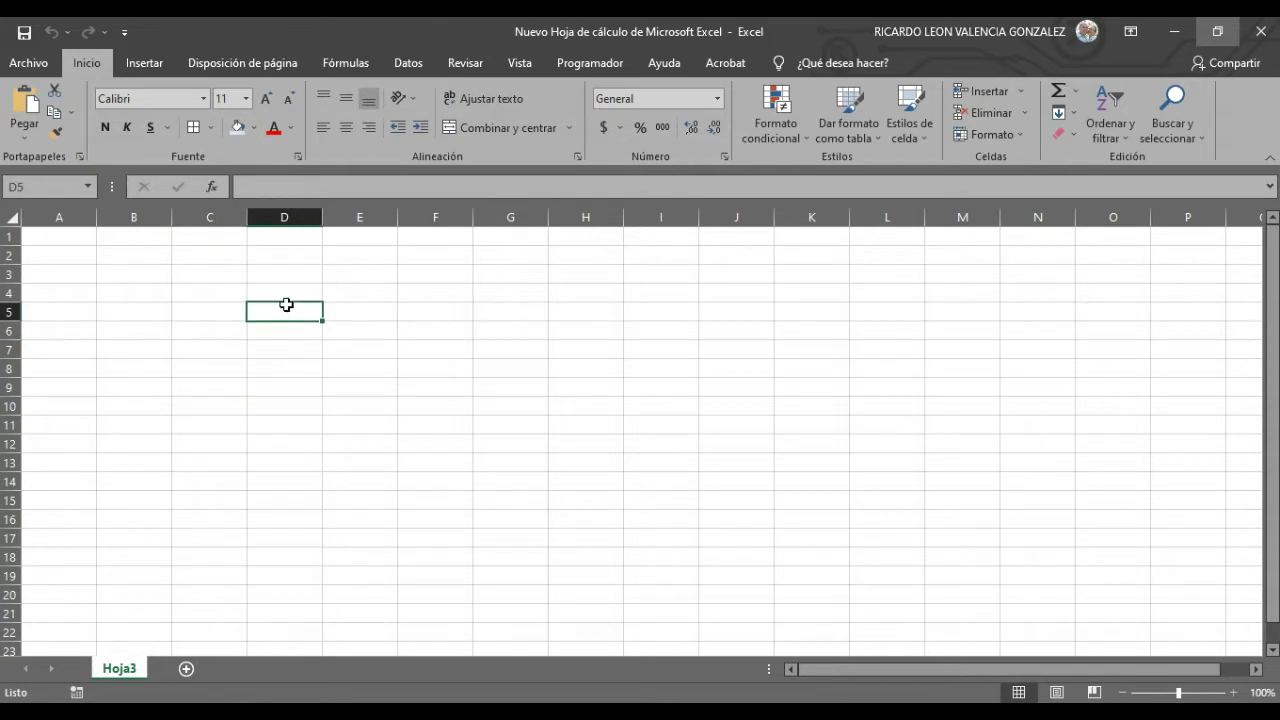
{"action": "left_click_drag", "start_coordinate": [234, 309], "coordinate": [301, 328]}
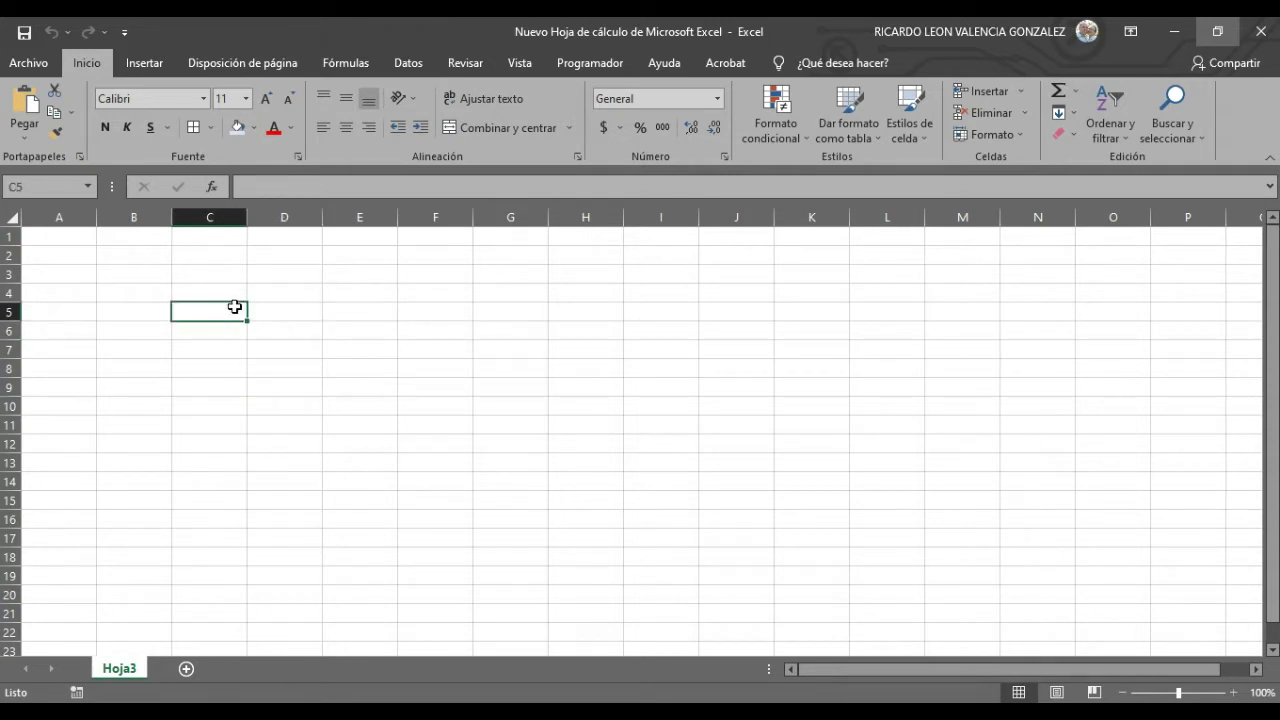
{"action": "left_click", "coordinate": [301, 328]}
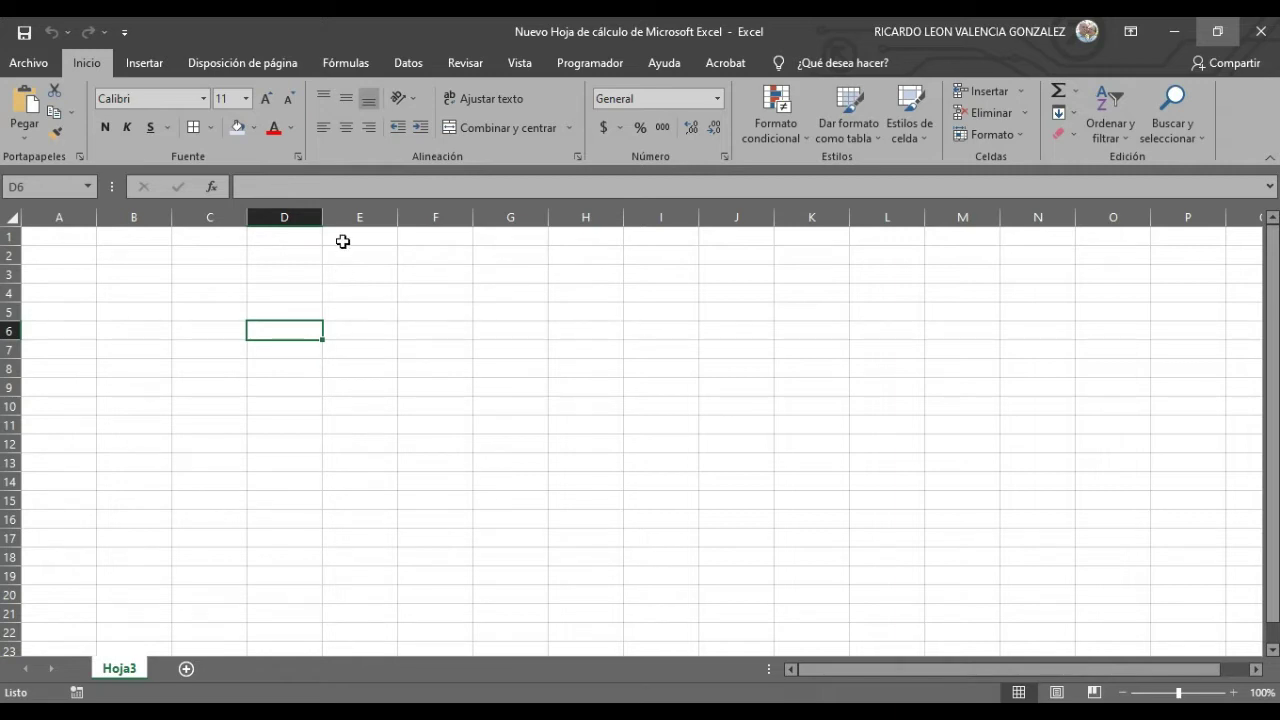
{"action": "left_click", "coordinate": [156, 329]}
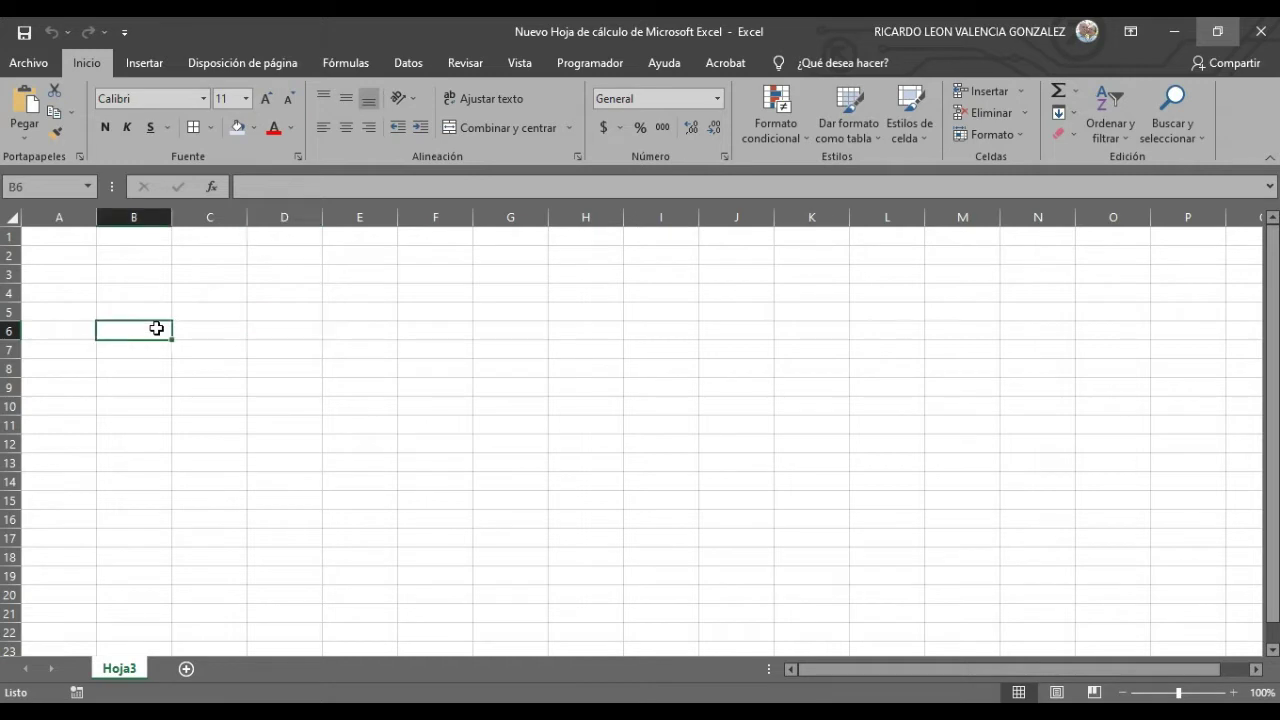
{"action": "left_click", "coordinate": [83, 311]}
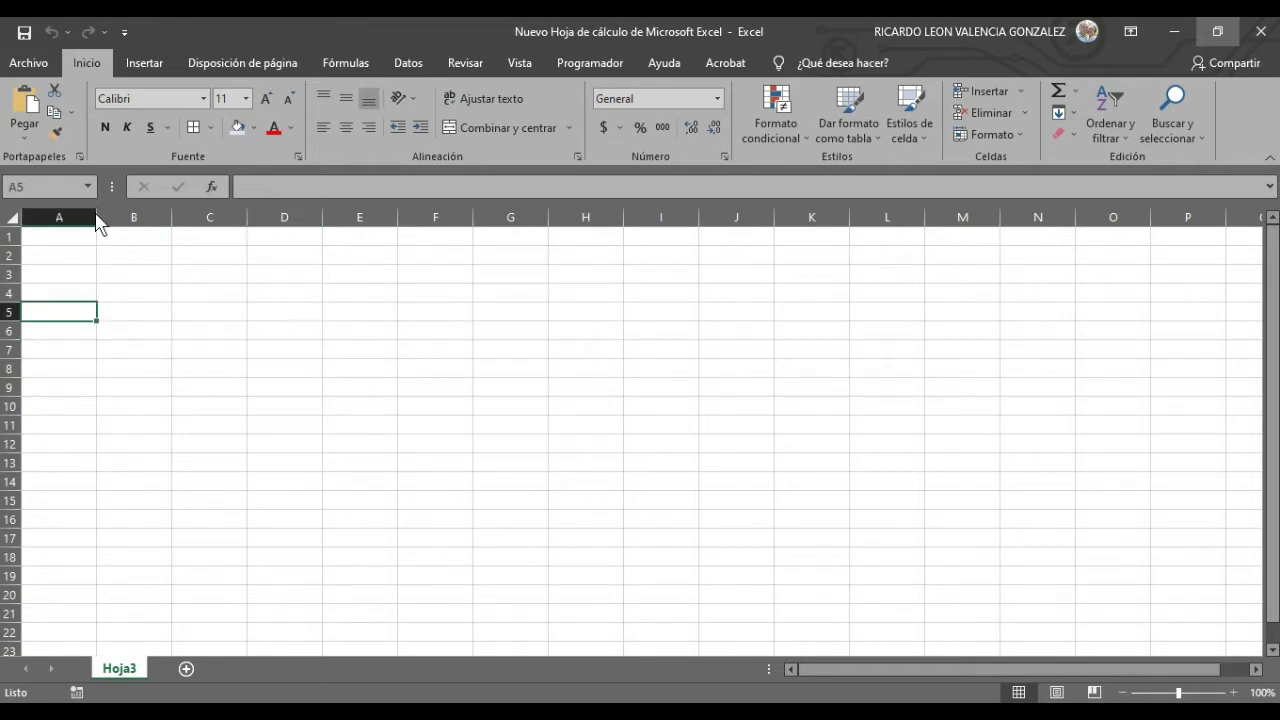
Step: Widen column A and enter the heading 'Nombres y Apellidos' in A5
{"action": "left_click_drag", "start_coordinate": [95, 213], "coordinate": [145, 220]}
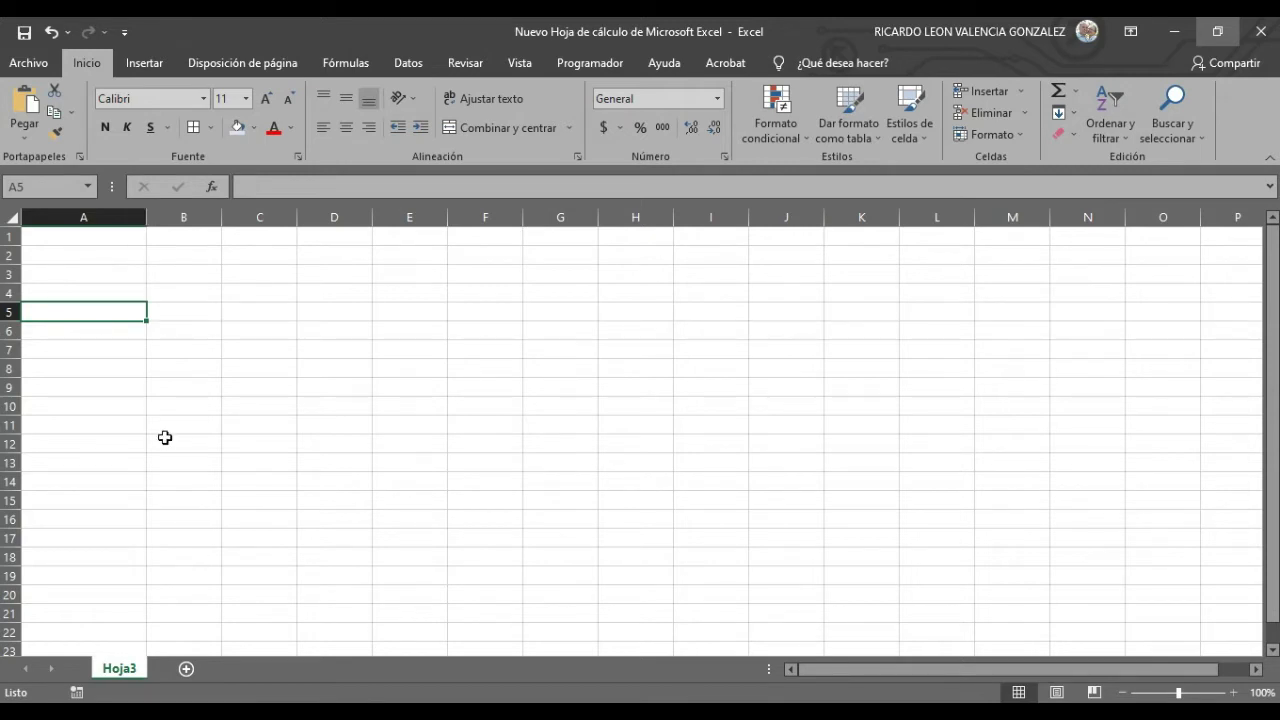
{"action": "type", "text": "N"}
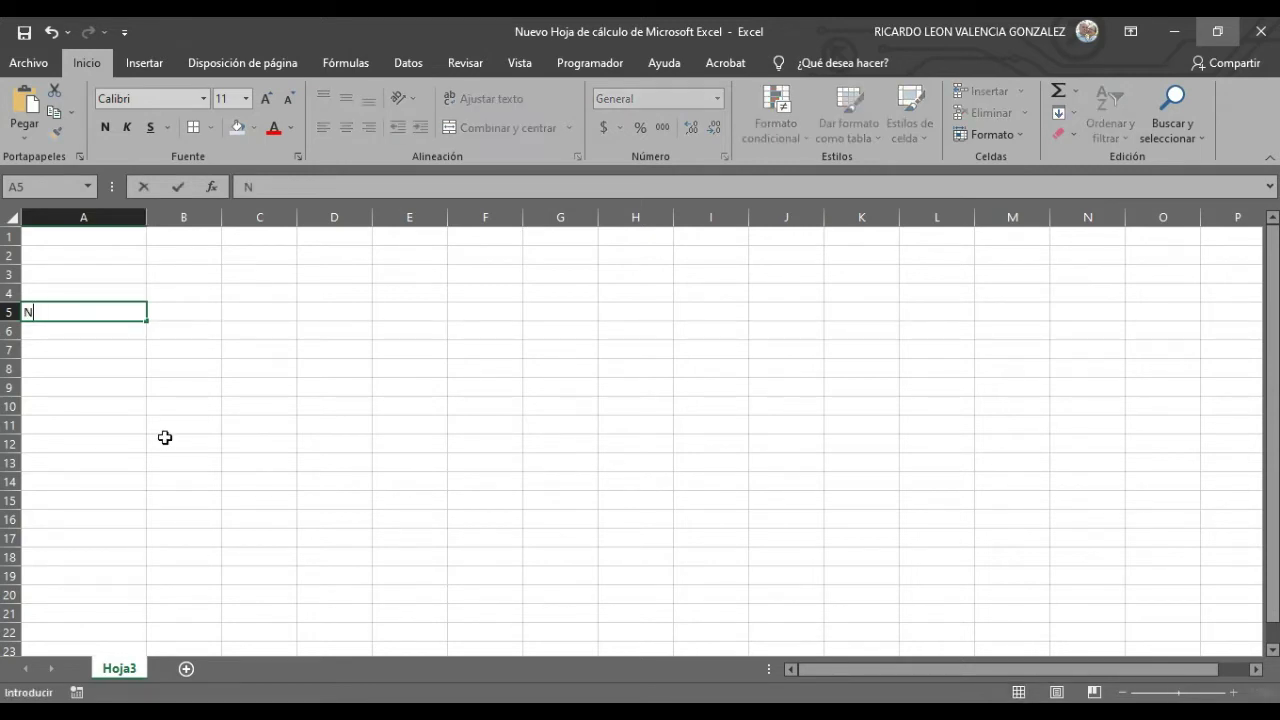
{"action": "type", "text": "ombres"}
{"action": "type", "text": " y Ape"}
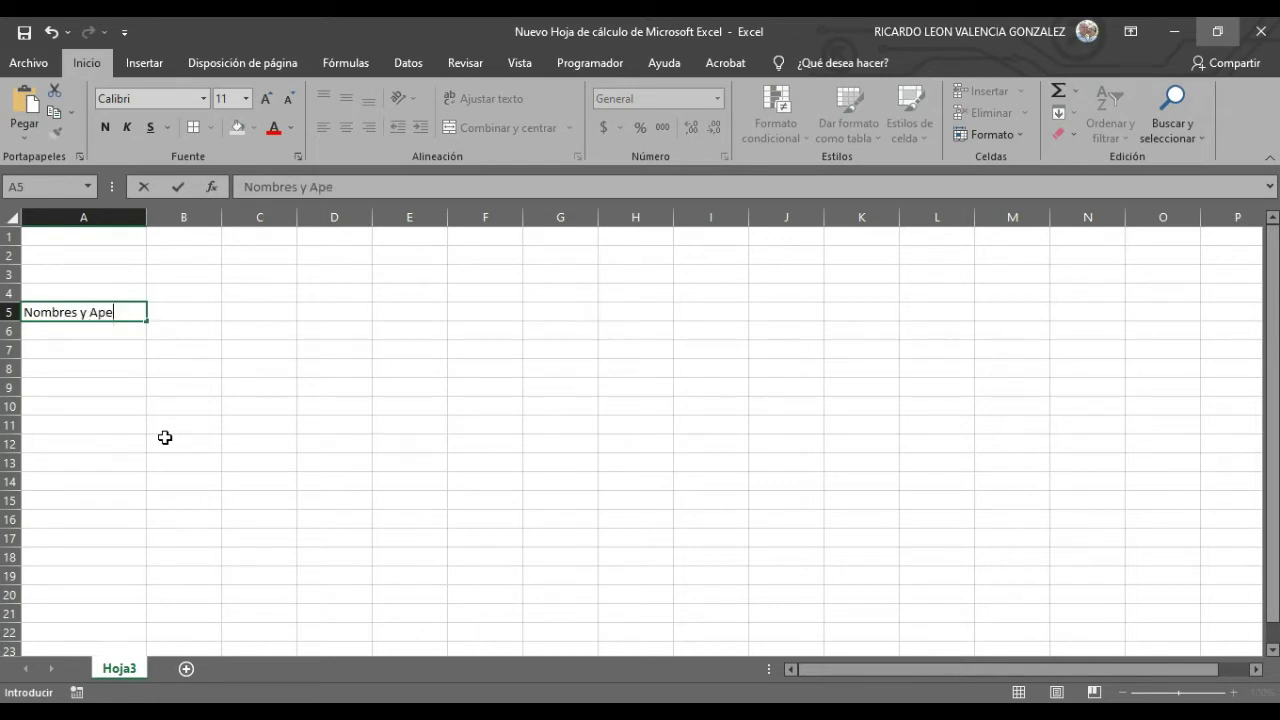
{"action": "type", "text": "llidos"}
{"action": "left_click", "coordinate": [167, 289]}
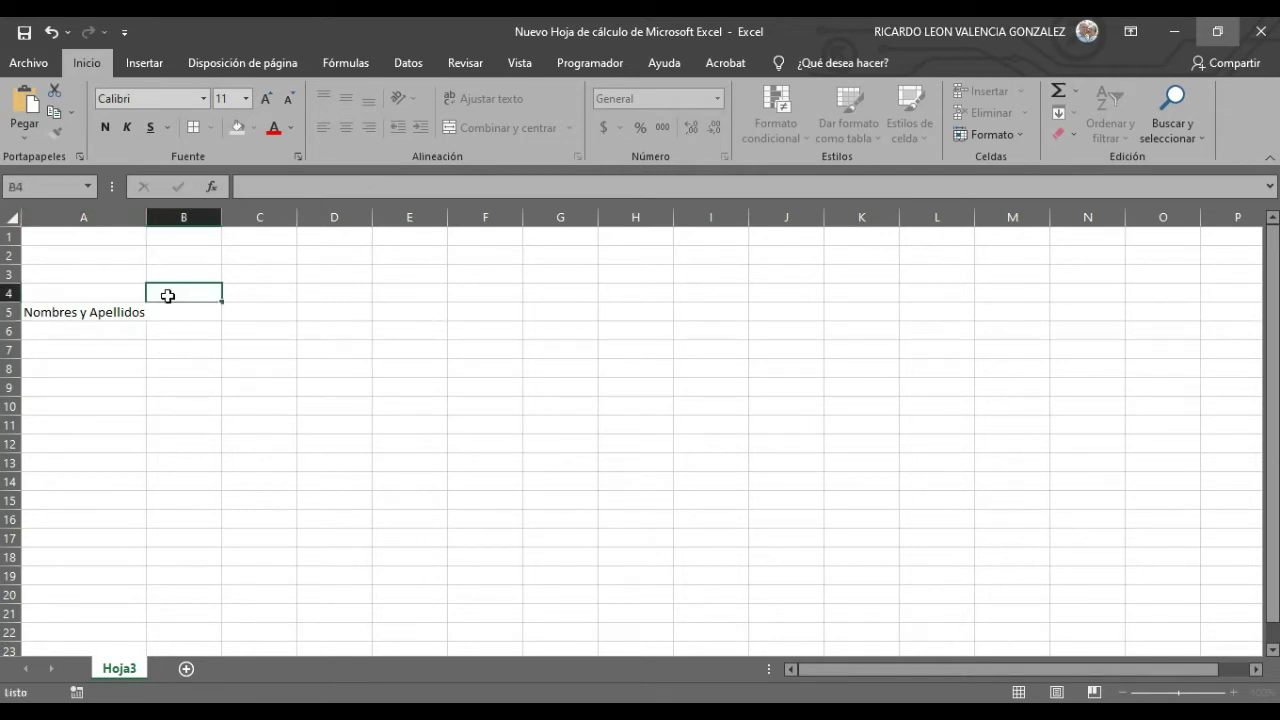
{"action": "left_click", "coordinate": [139, 373]}
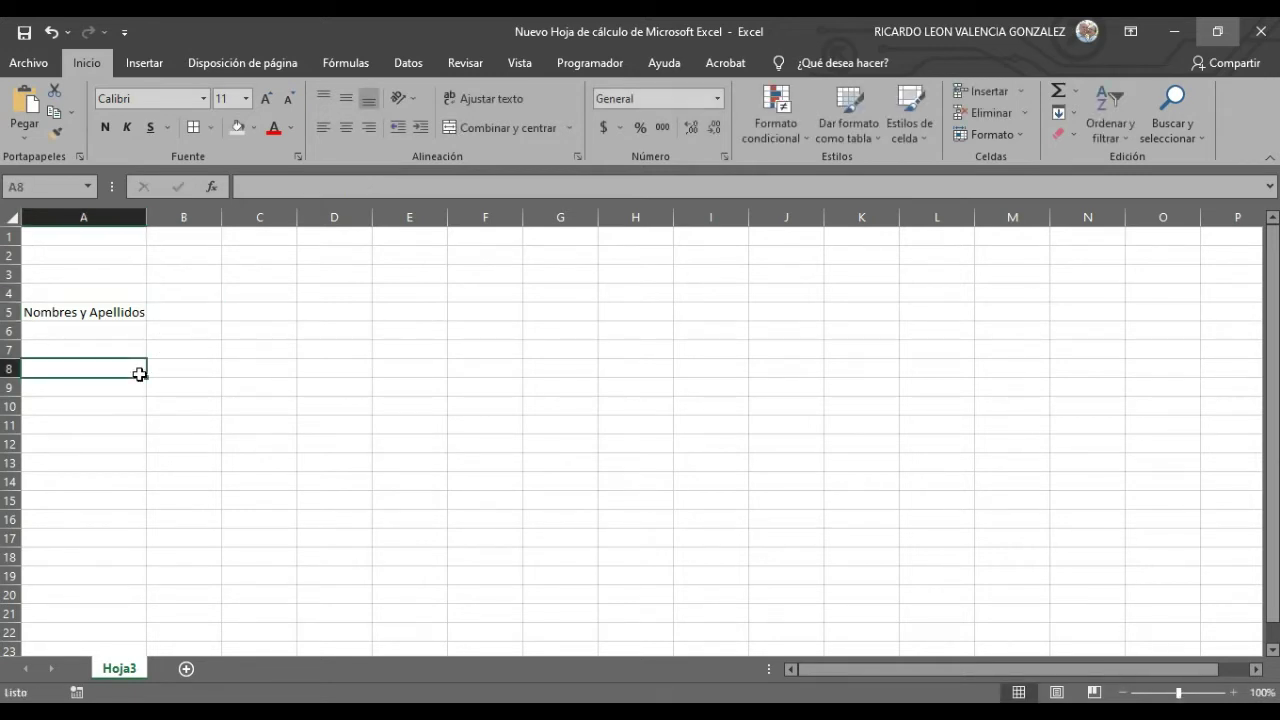
{"action": "left_click", "coordinate": [107, 335]}
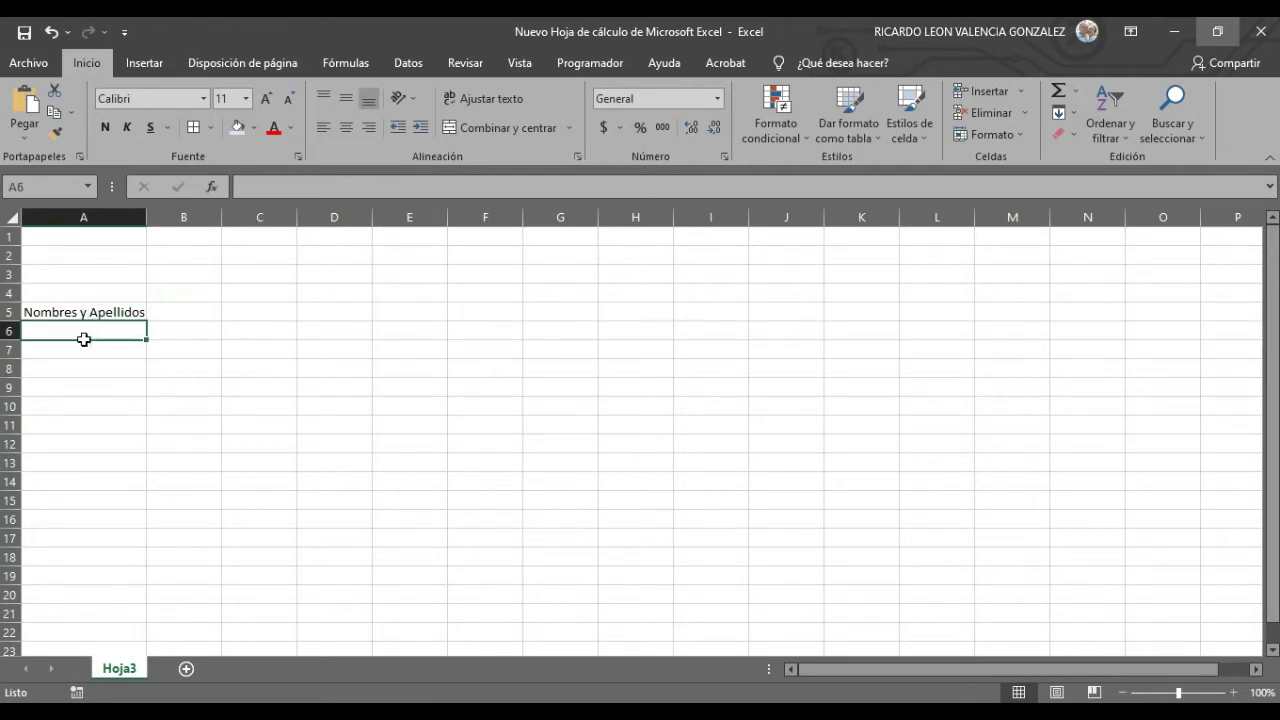
{"action": "left_click", "coordinate": [93, 353]}
{"action": "left_click", "coordinate": [89, 382]}
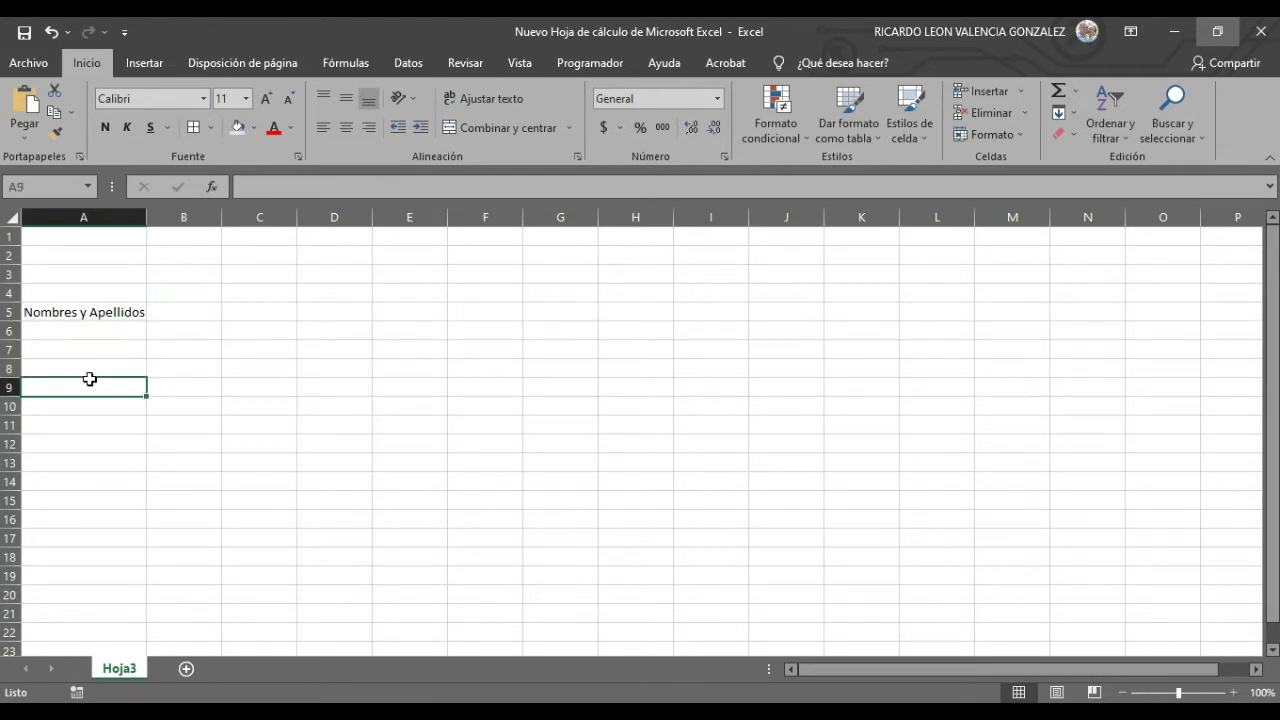
Step: Select cells A5 through A9, then return to the heading cell A5
{"action": "left_click", "coordinate": [99, 310]}
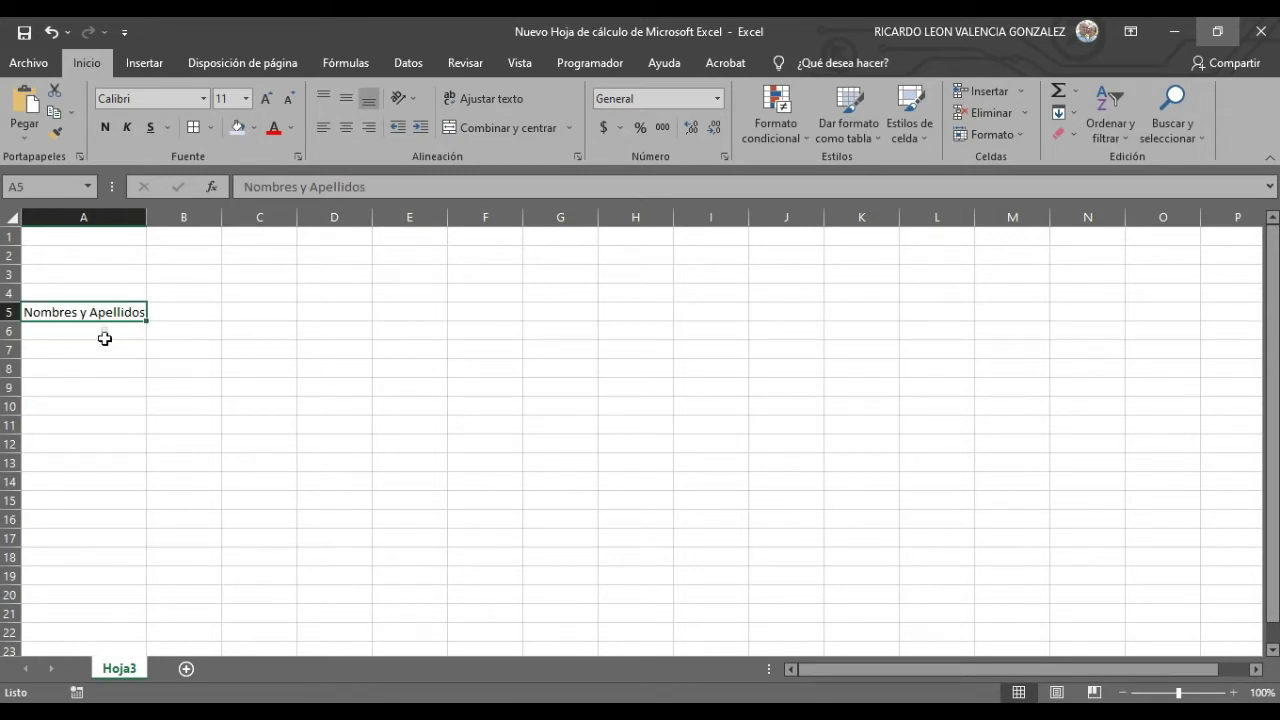
{"action": "left_click_drag", "start_coordinate": [101, 390], "coordinate": [100, 308]}
{"action": "left_click", "coordinate": [100, 310]}
{"action": "left_click", "coordinate": [94, 331]}
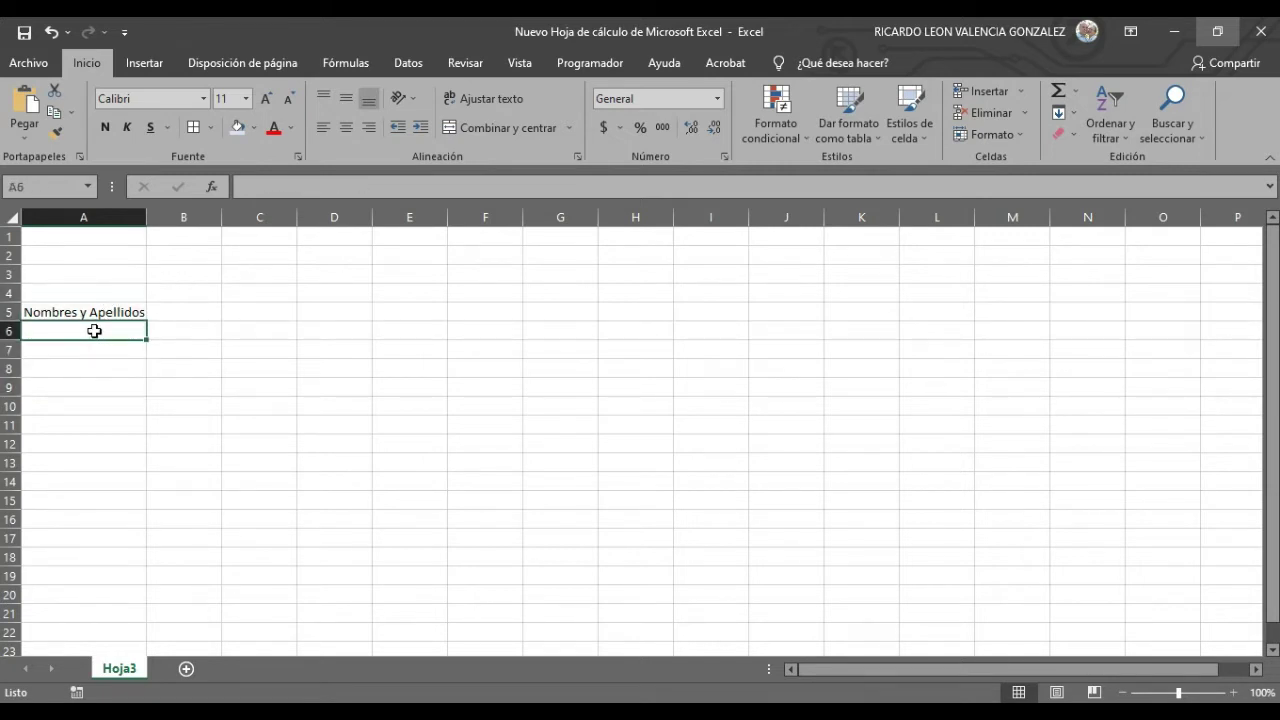
{"action": "left_click", "coordinate": [109, 312]}
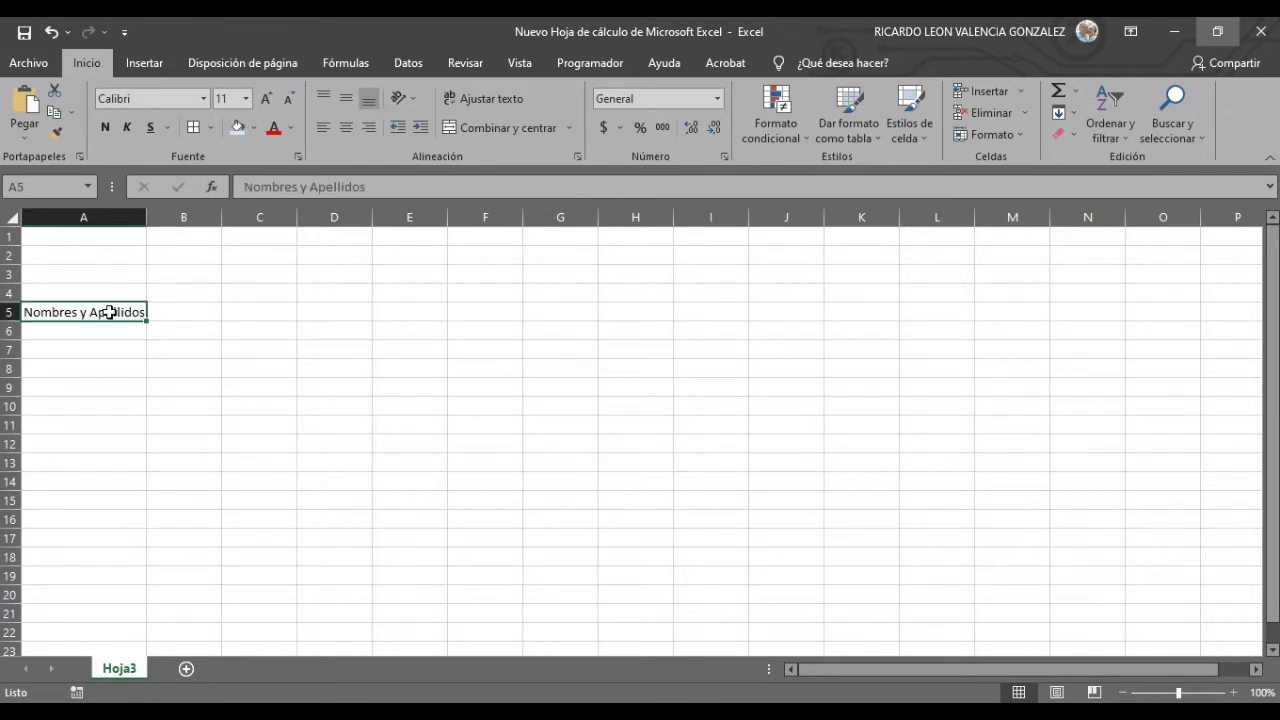
{"action": "left_click", "coordinate": [157, 349]}
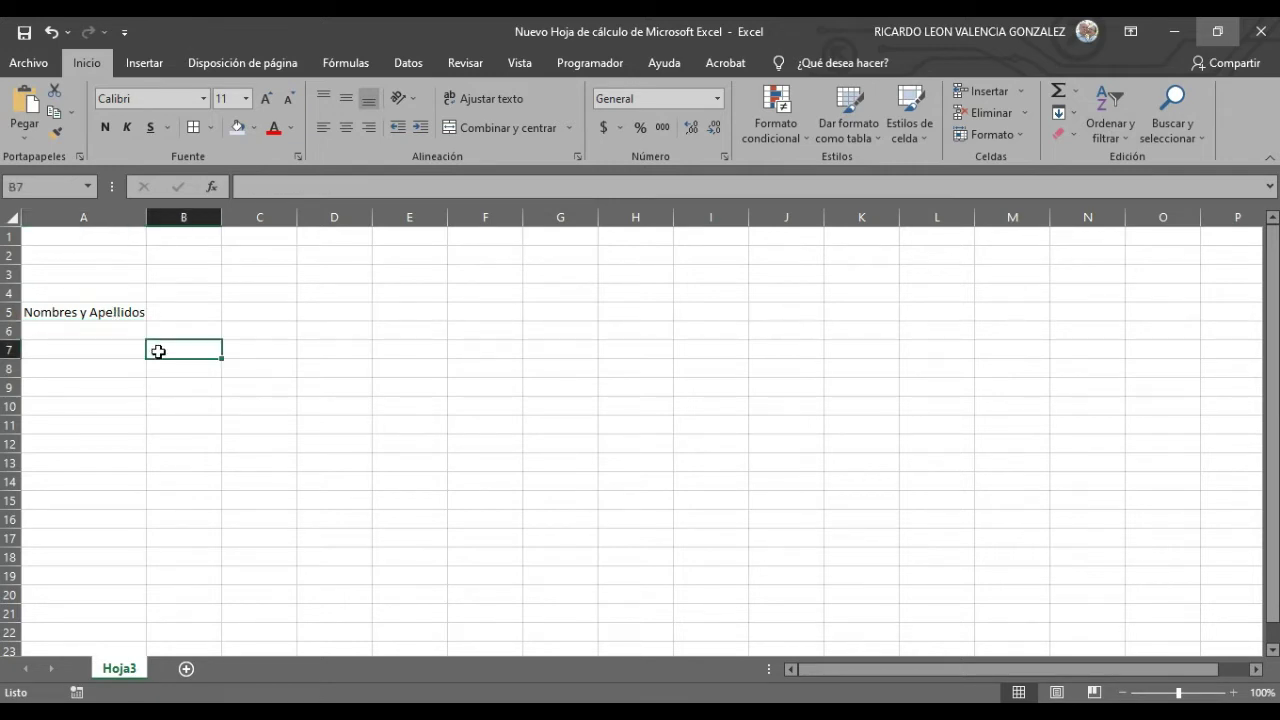
{"action": "left_click", "coordinate": [105, 324]}
{"action": "left_click", "coordinate": [119, 312]}
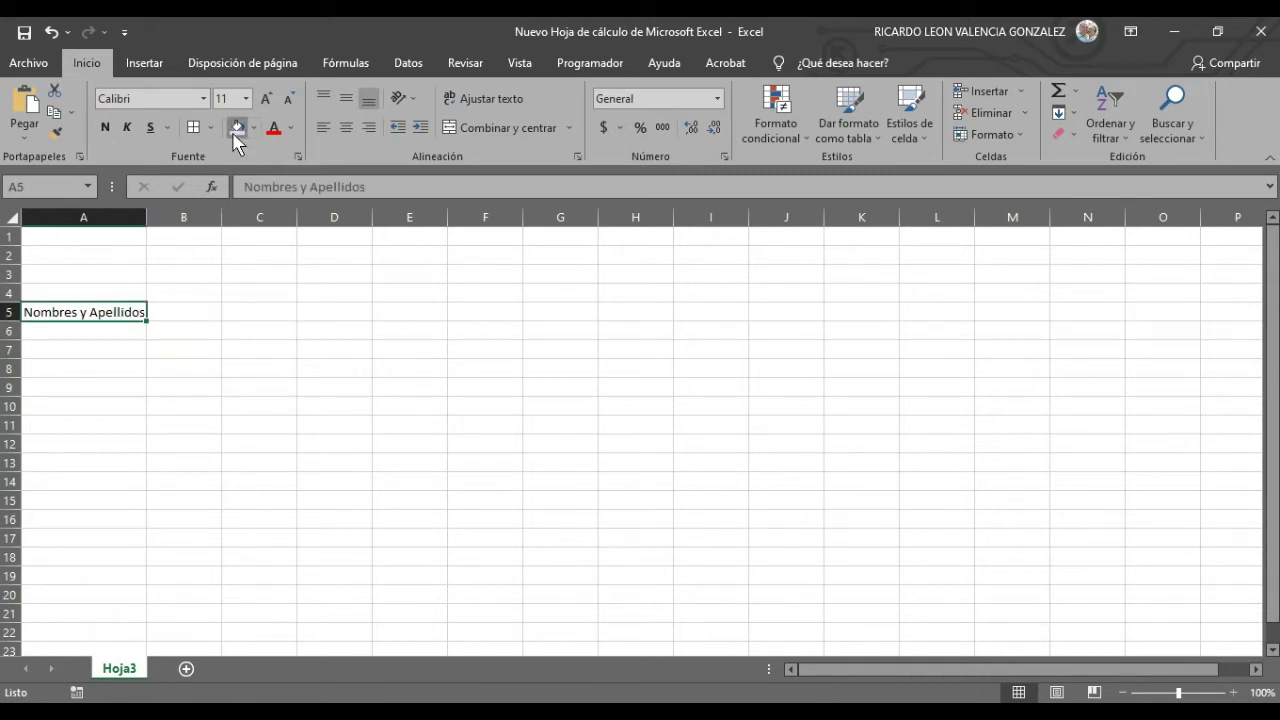
Step: Select several cells and ranges around the header, including A5:B8, A5:A6, C10 and A8
{"action": "left_click_drag", "start_coordinate": [160, 360], "coordinate": [128, 311]}
{"action": "left_click", "coordinate": [125, 312]}
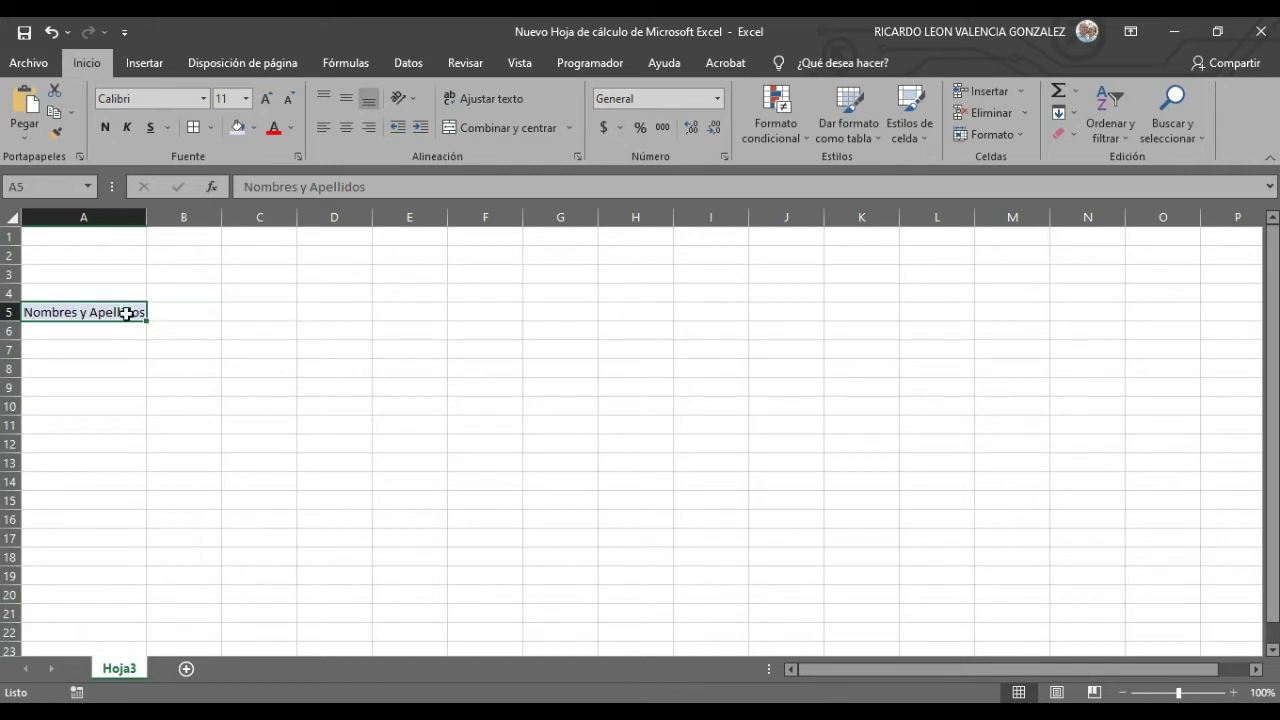
{"action": "left_click_drag", "start_coordinate": [125, 312], "coordinate": [125, 332]}
{"action": "left_click", "coordinate": [256, 402]}
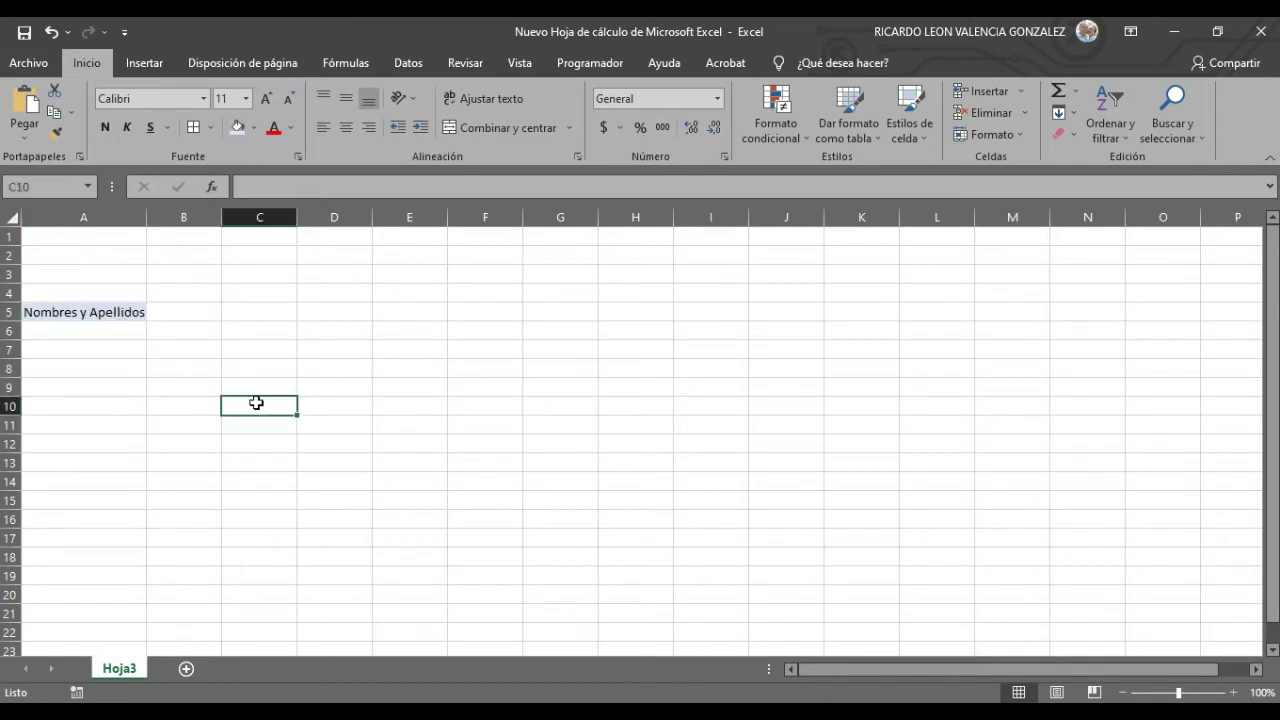
{"action": "left_click", "coordinate": [97, 364]}
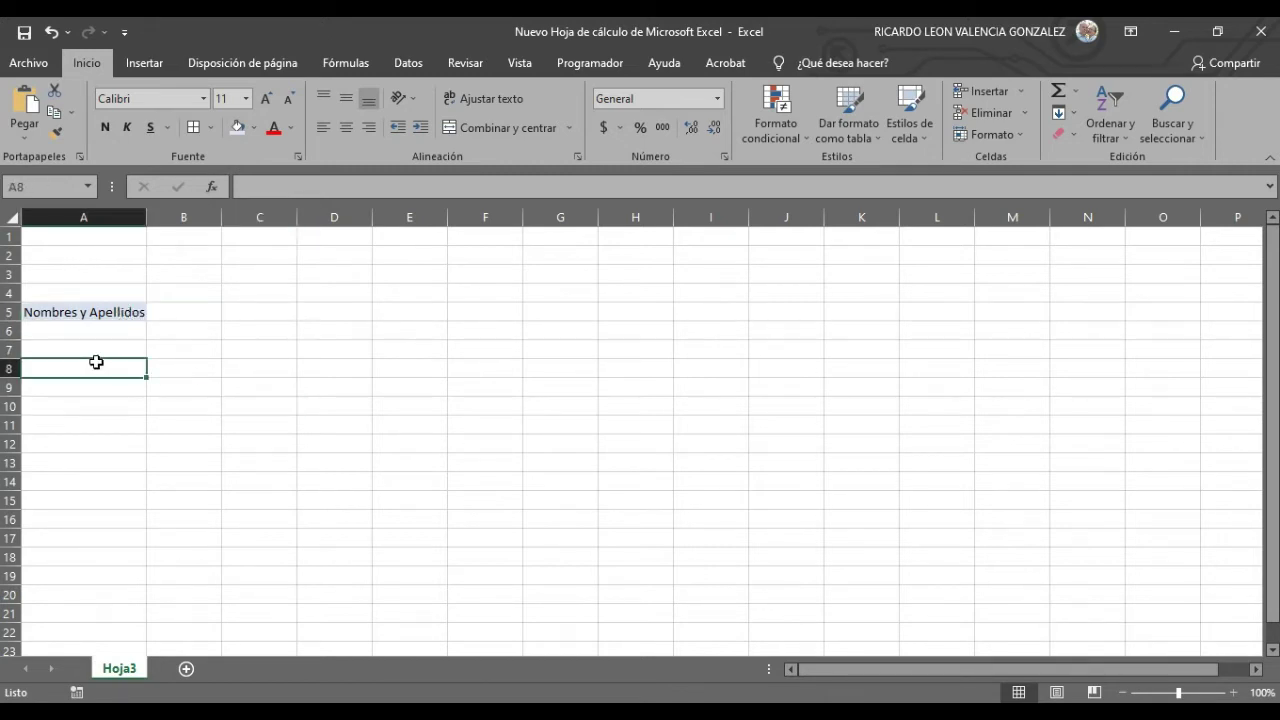
{"action": "left_click", "coordinate": [107, 313]}
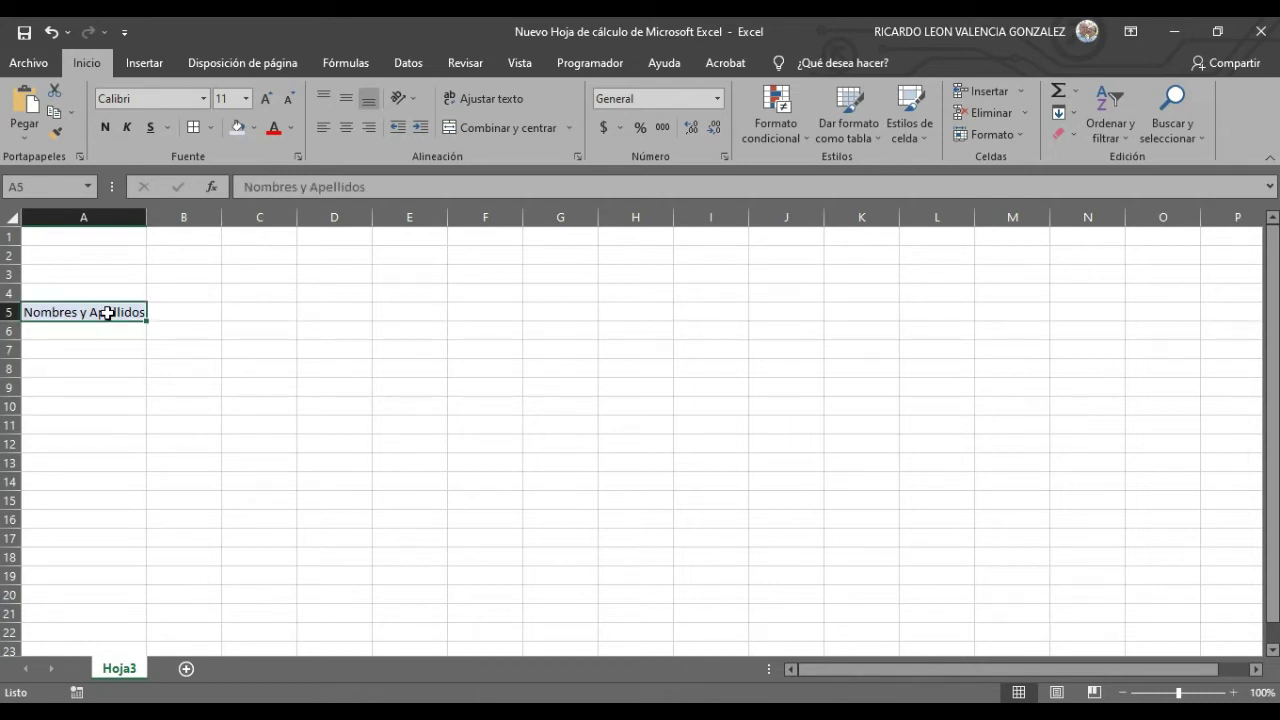
{"action": "left_click", "coordinate": [100, 364]}
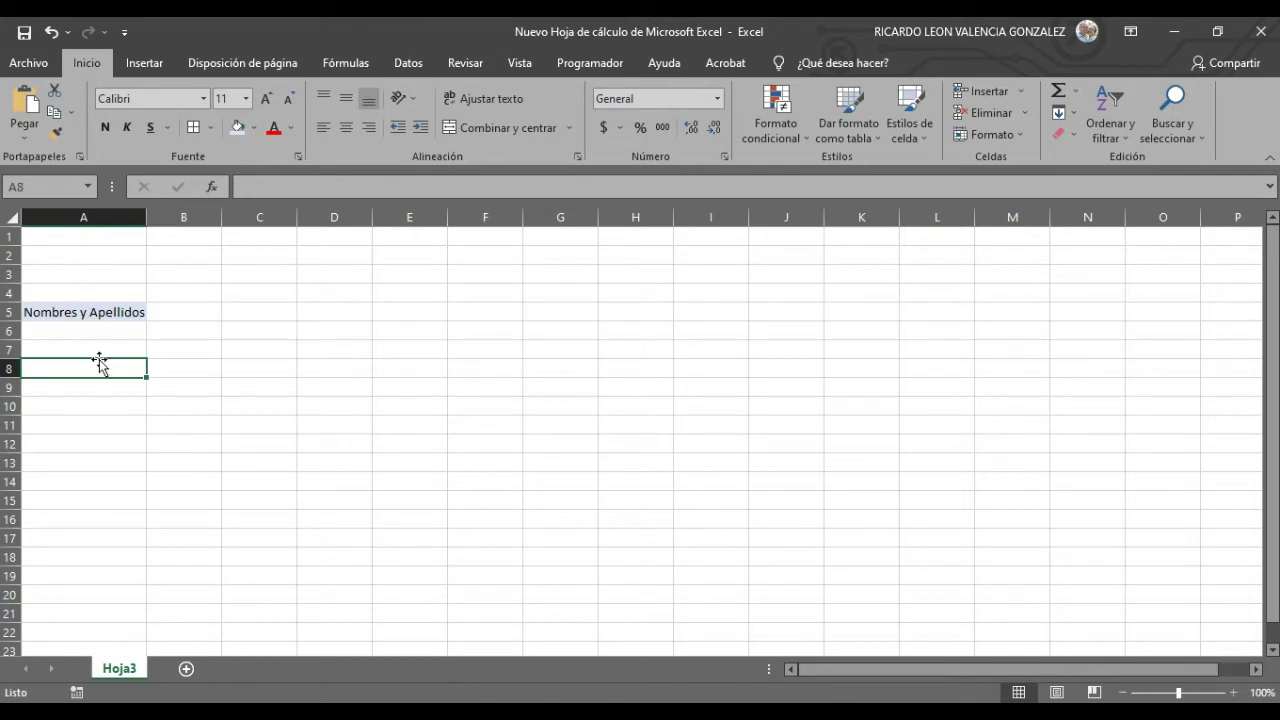
{"action": "left_click", "coordinate": [105, 314]}
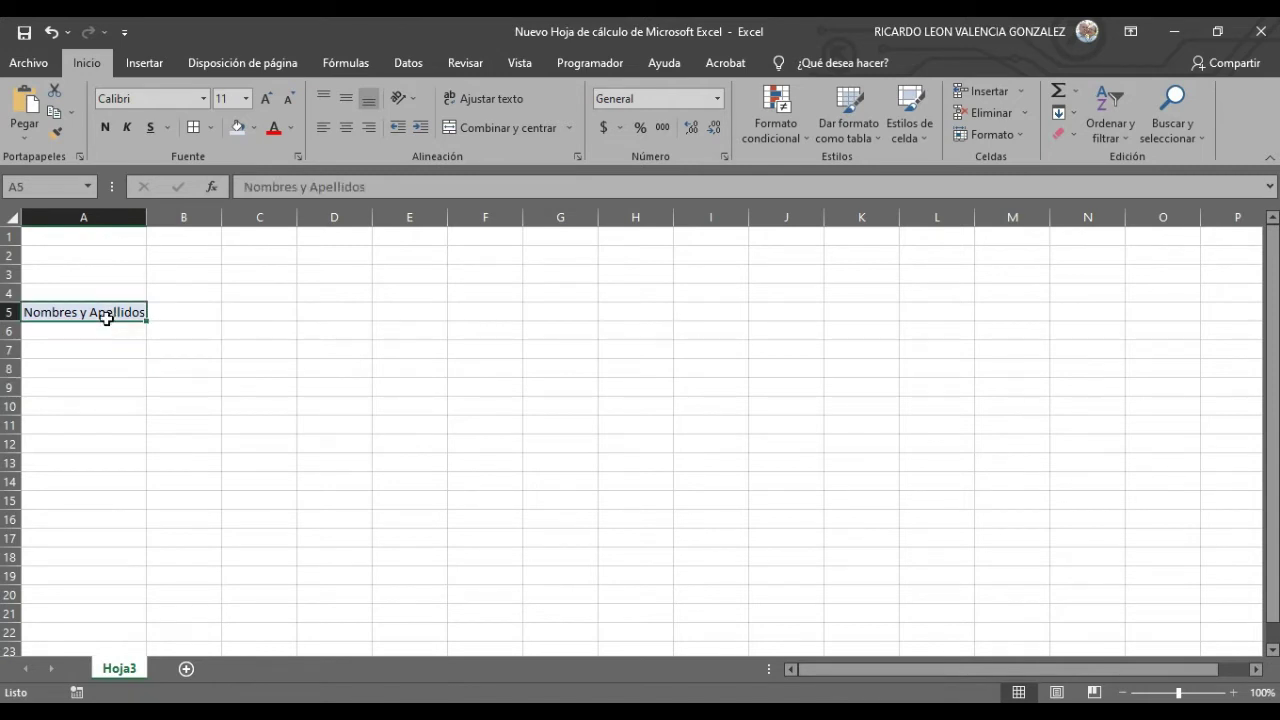
{"action": "left_click", "coordinate": [104, 329]}
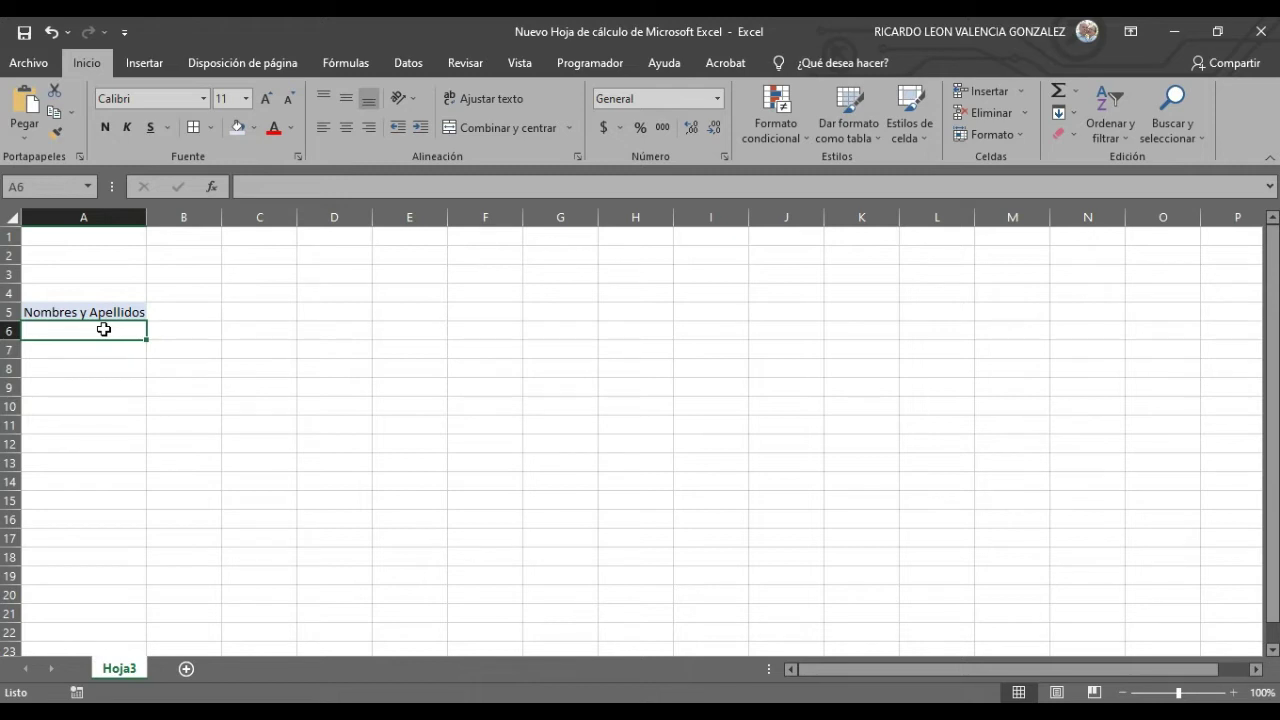
Step: Apply Todos los bordes to A5:A6, then deselect to view the borders
{"action": "left_click_drag", "start_coordinate": [106, 314], "coordinate": [107, 329]}
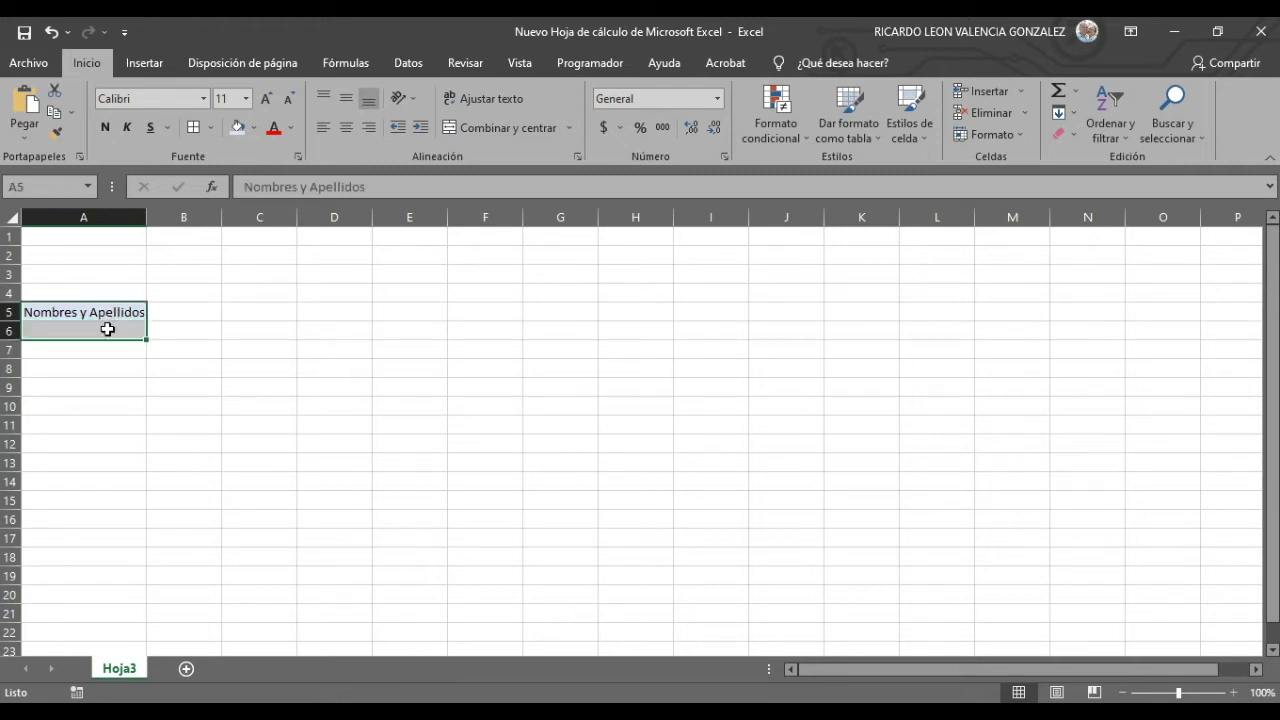
{"action": "left_click", "coordinate": [211, 125]}
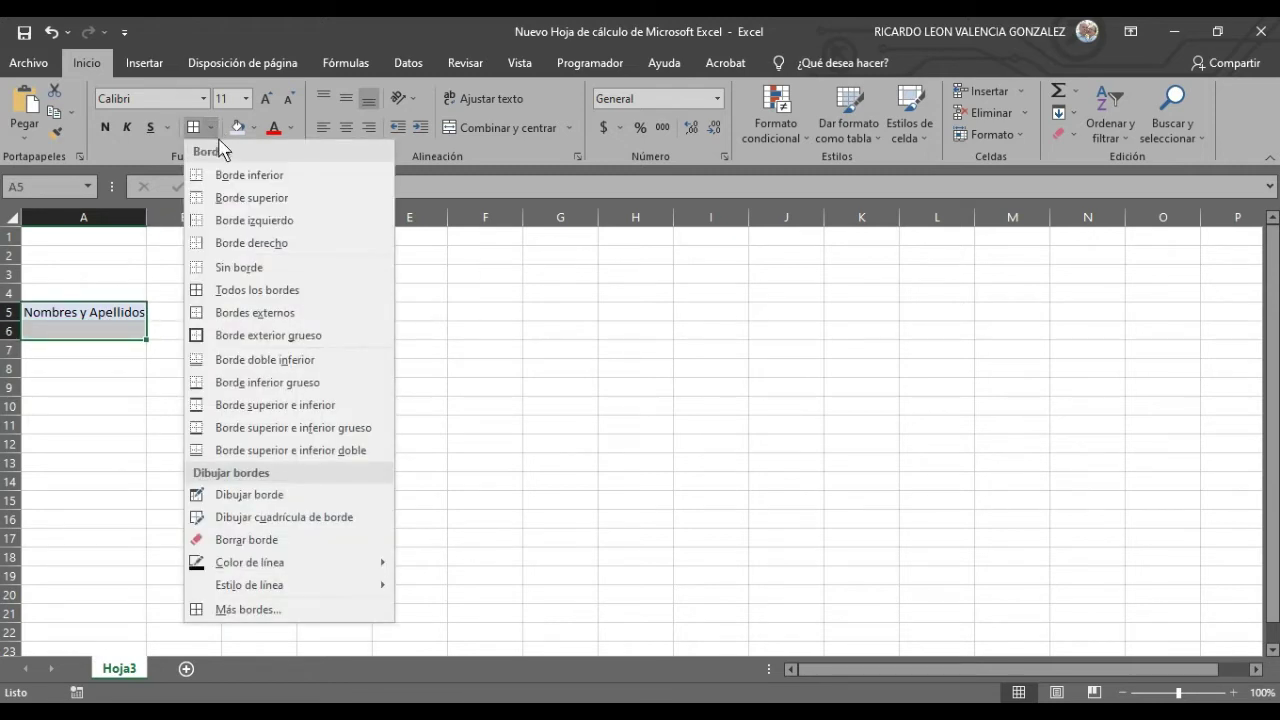
{"action": "left_click", "coordinate": [252, 290]}
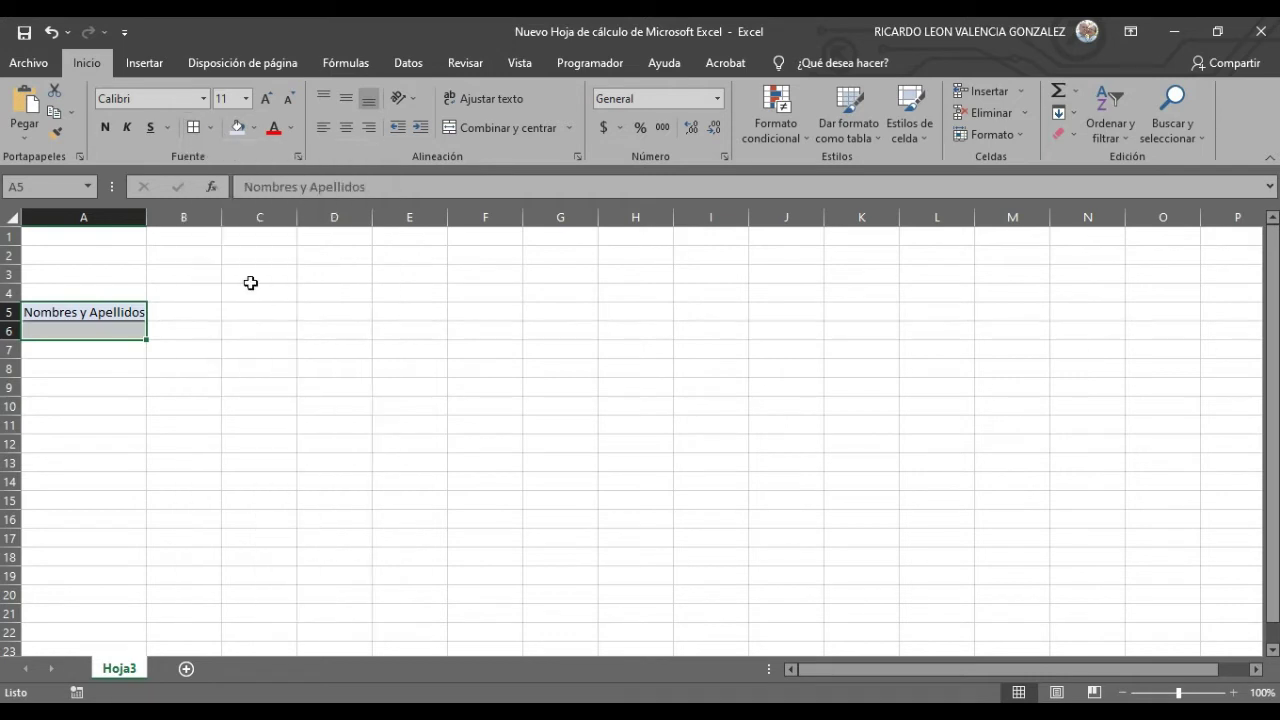
{"action": "left_click", "coordinate": [256, 411]}
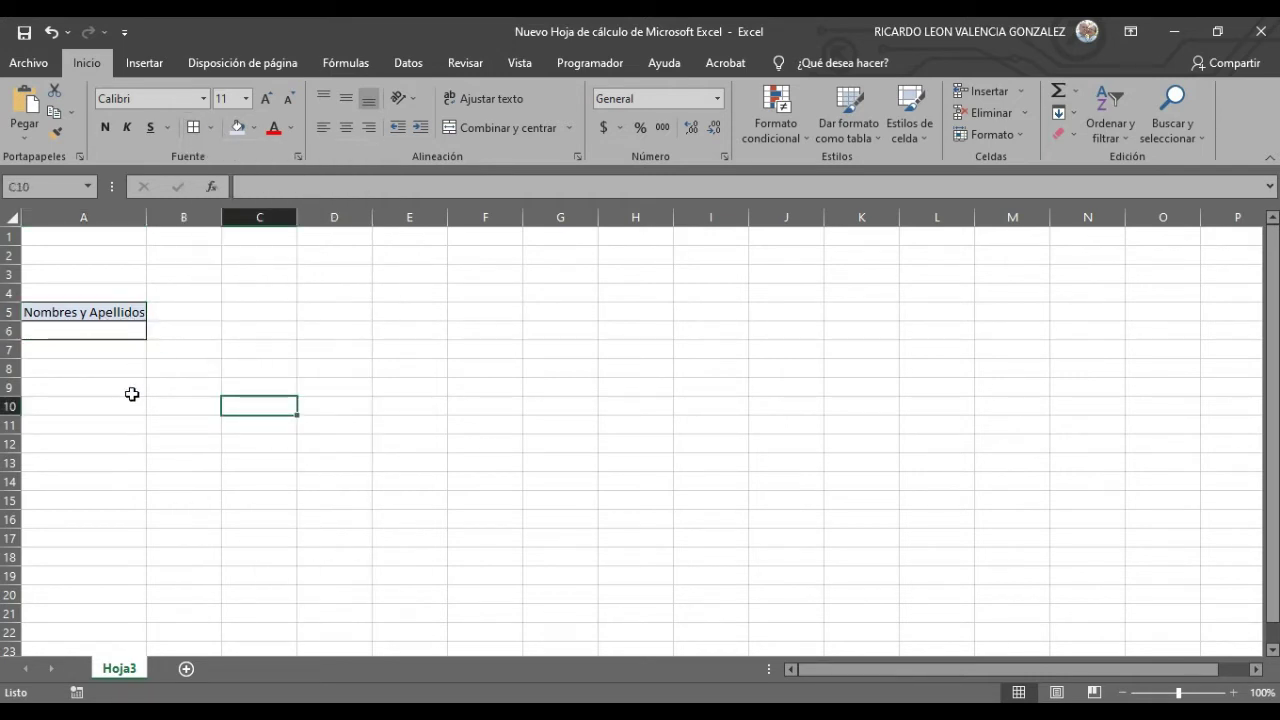
{"action": "key", "text": "ctrl+p"}
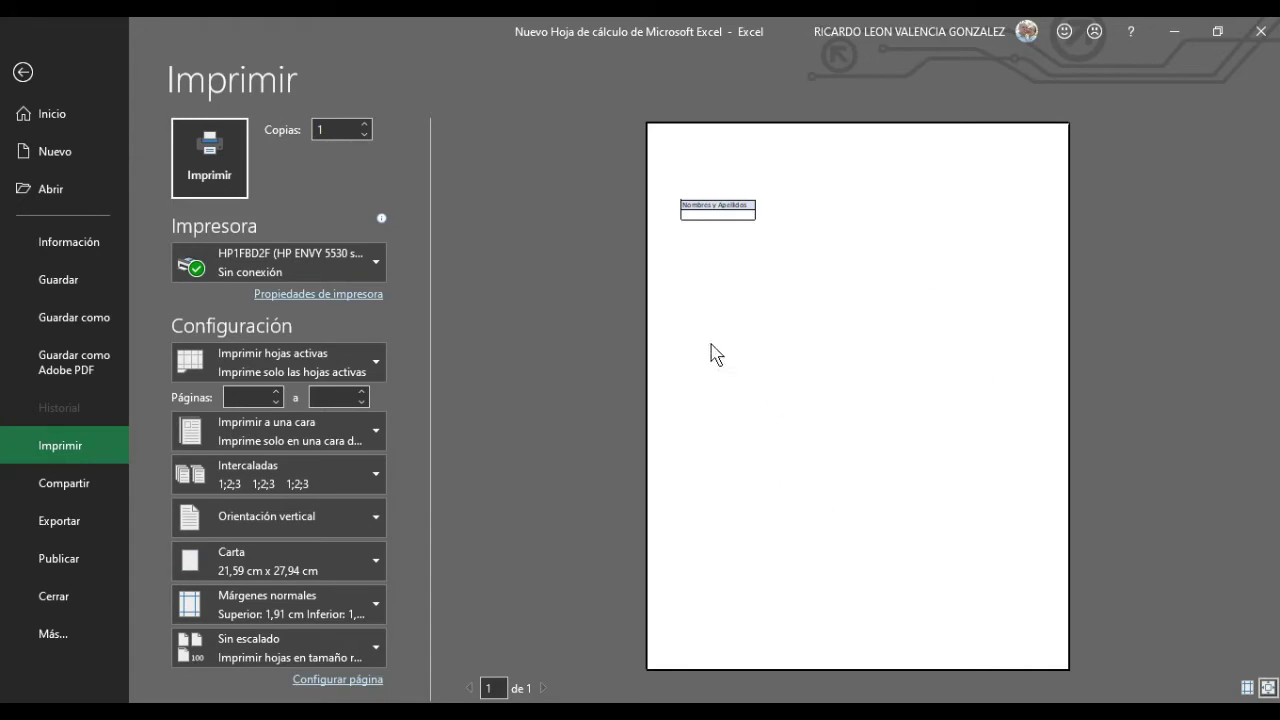
{"action": "left_click", "coordinate": [22, 72]}
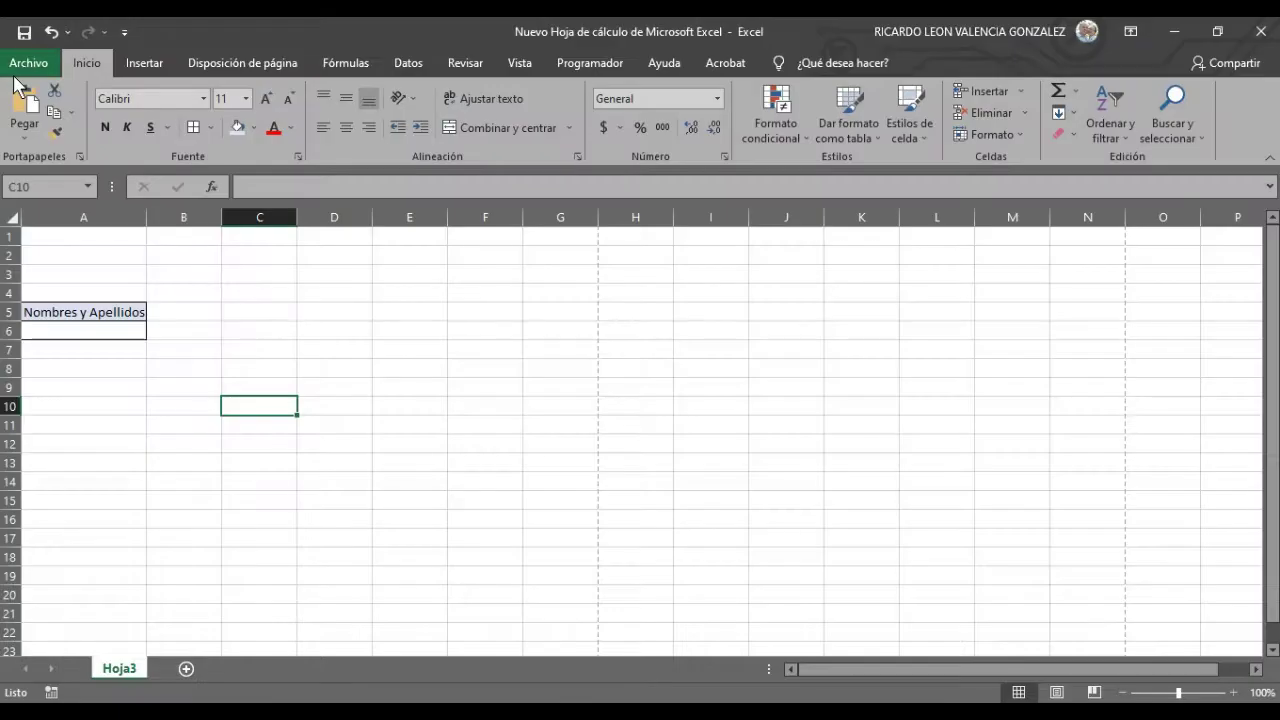
Step: Select A6 and open the border styles list, closing it without changes
{"action": "left_click", "coordinate": [121, 322]}
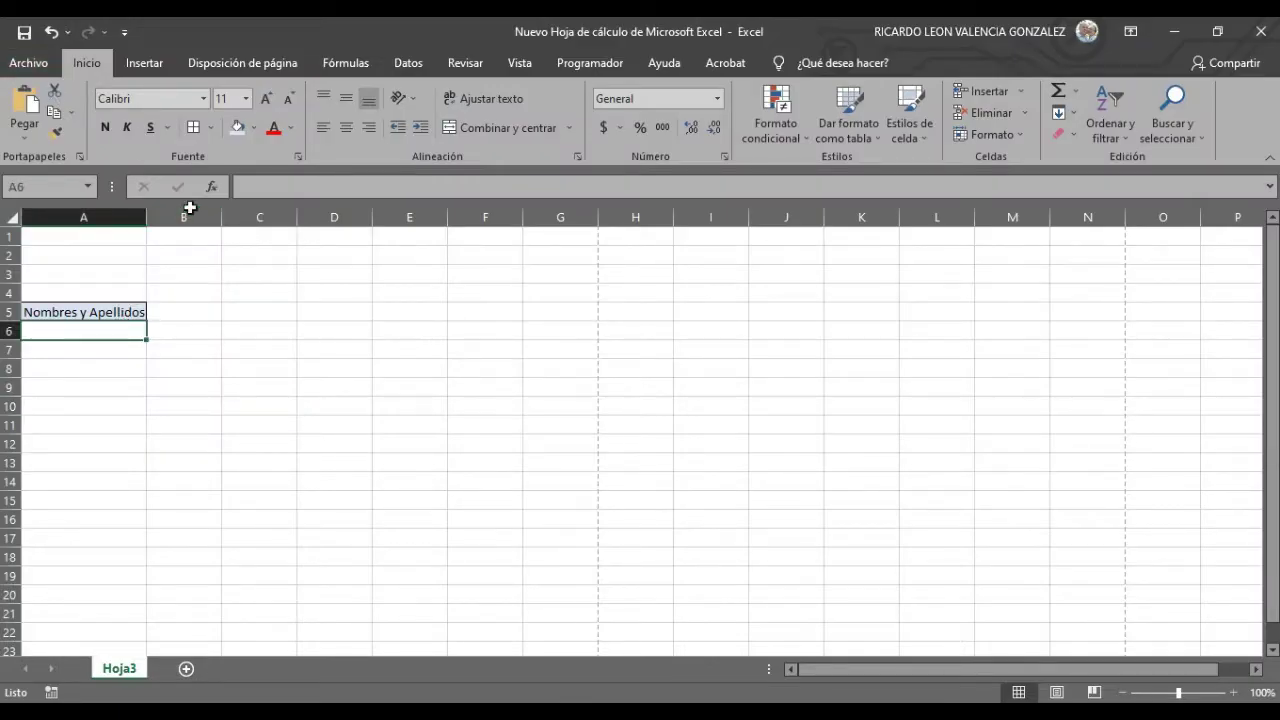
{"action": "left_click", "coordinate": [210, 128]}
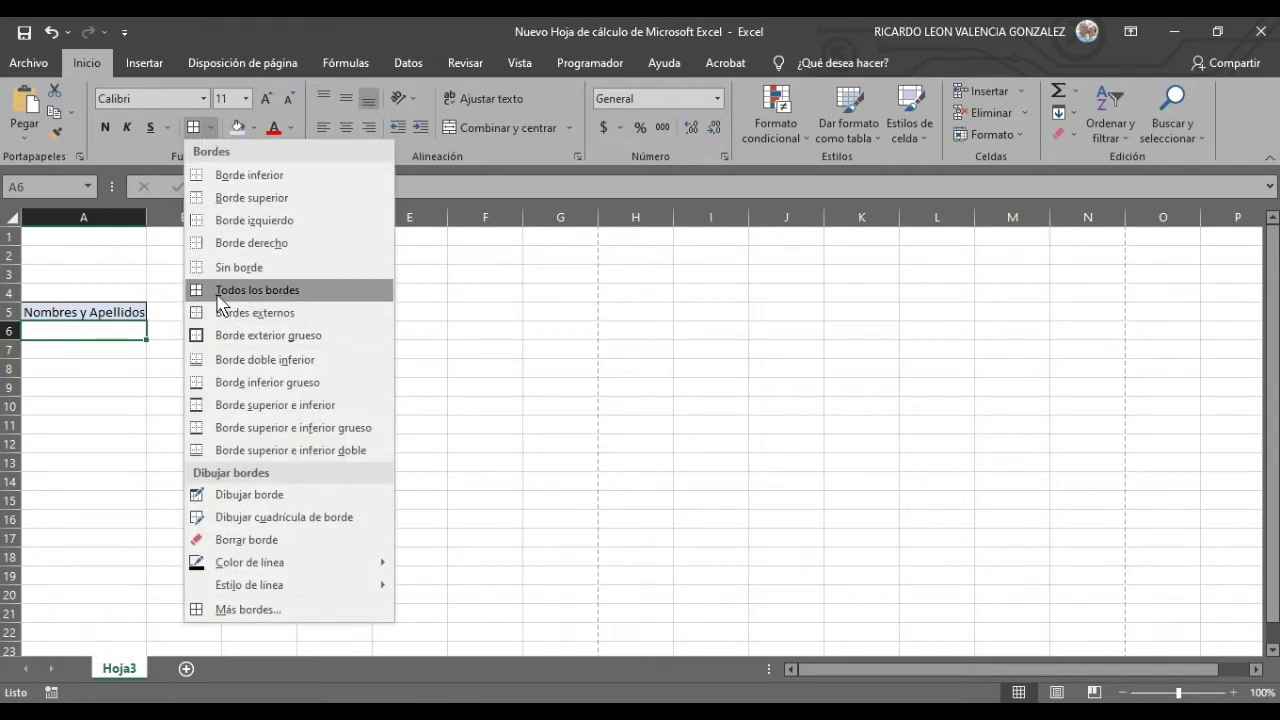
{"action": "left_click", "coordinate": [103, 405]}
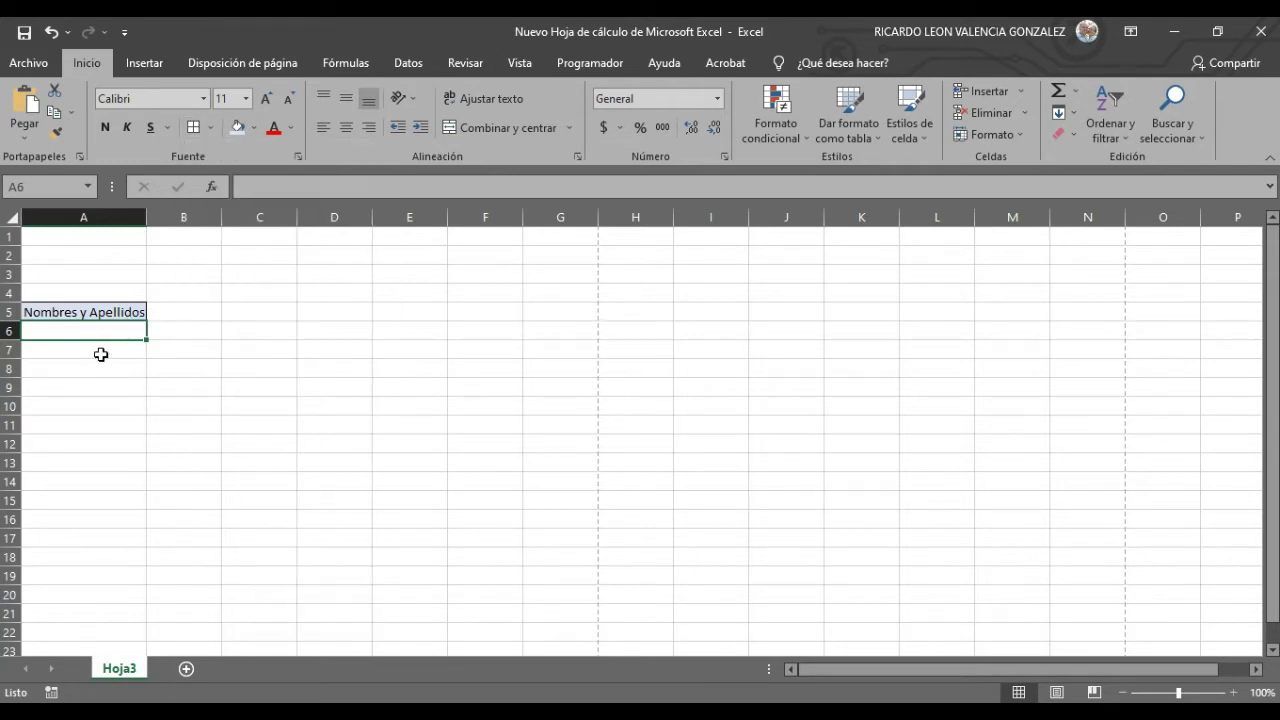
{"action": "left_click", "coordinate": [179, 421]}
Step: Enter a person's full name in A6 and open the print preview with Ctrl+P
{"action": "left_click", "coordinate": [121, 322]}
{"action": "type", "text": "Ric"}
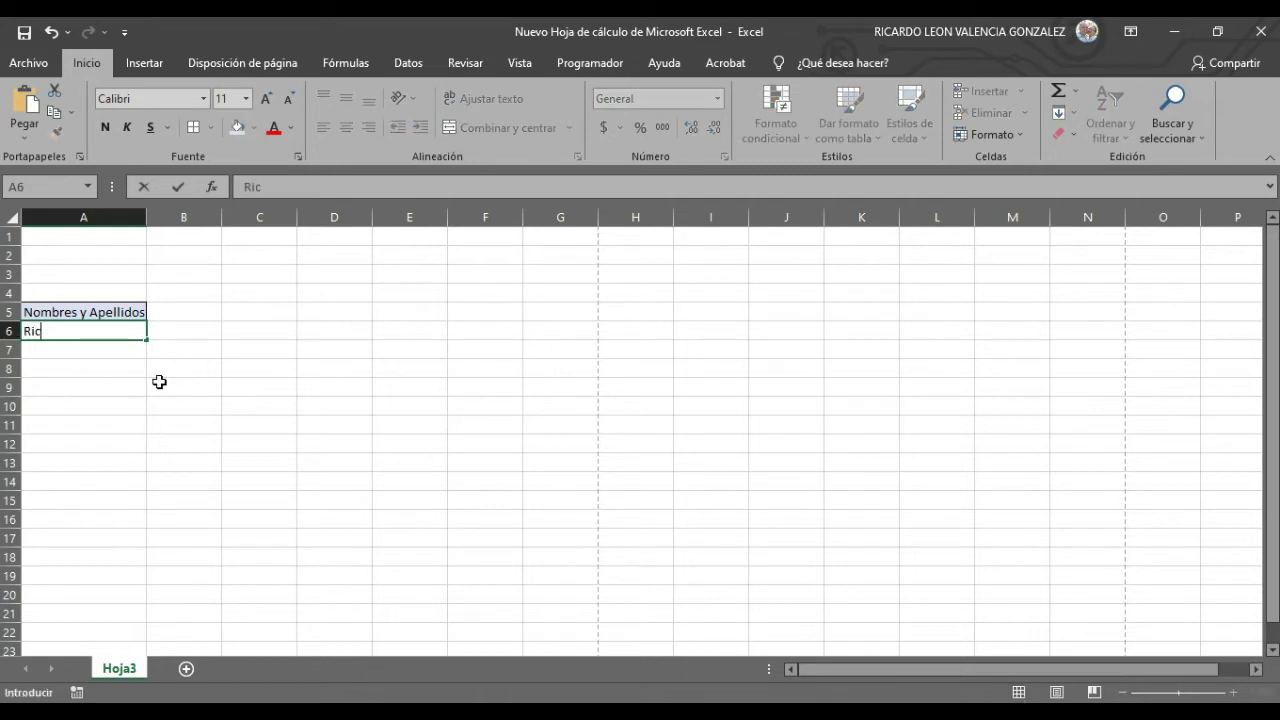
{"action": "type", "text": "ardo Le"}
{"action": "type", "text": "on Va"}
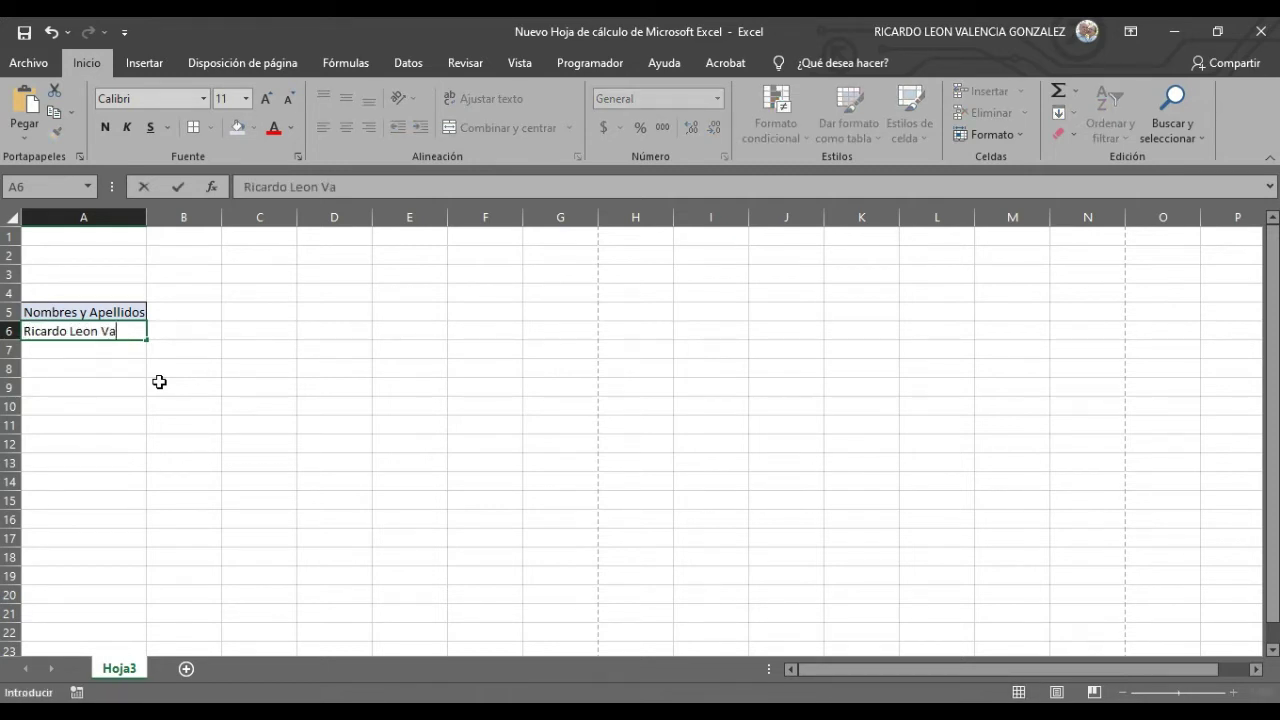
{"action": "type", "text": "l"}
{"action": "key", "text": "BackSpace"}
{"action": "type", "text": "lenciaz"}
{"action": "type", "text": " G"}
{"action": "type", "text": "onzalez"}
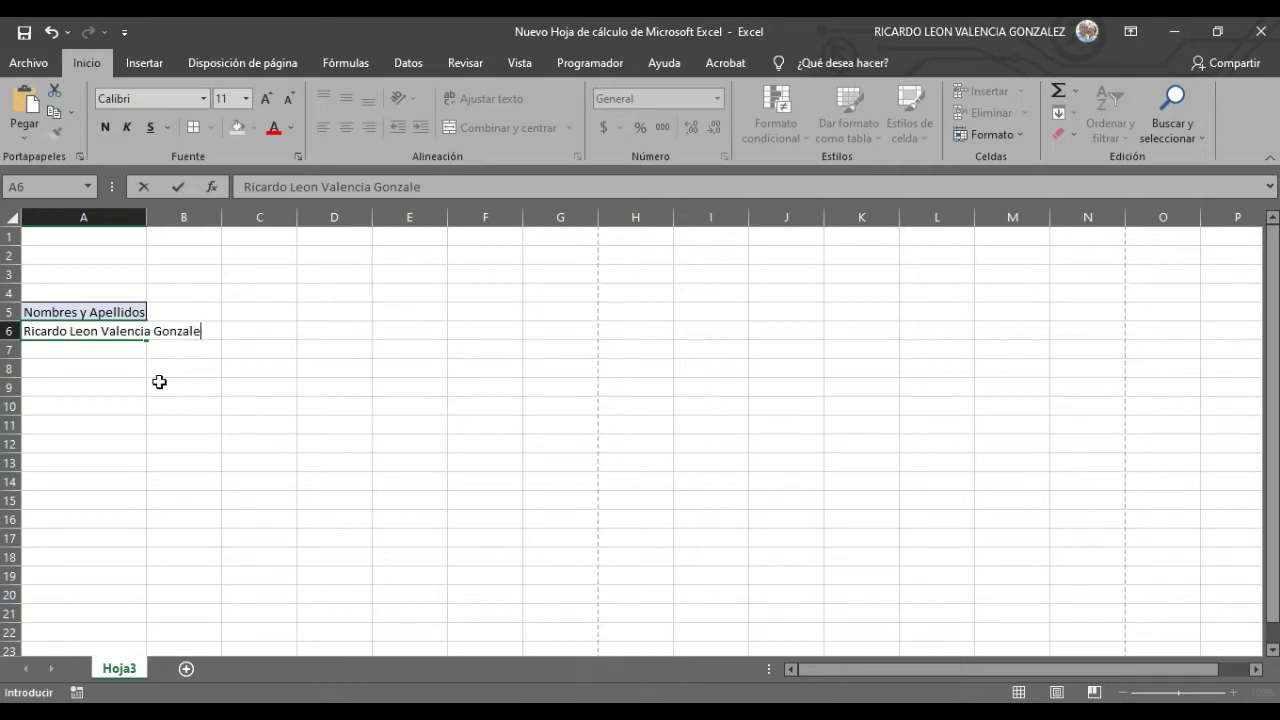
{"action": "left_click", "coordinate": [97, 367]}
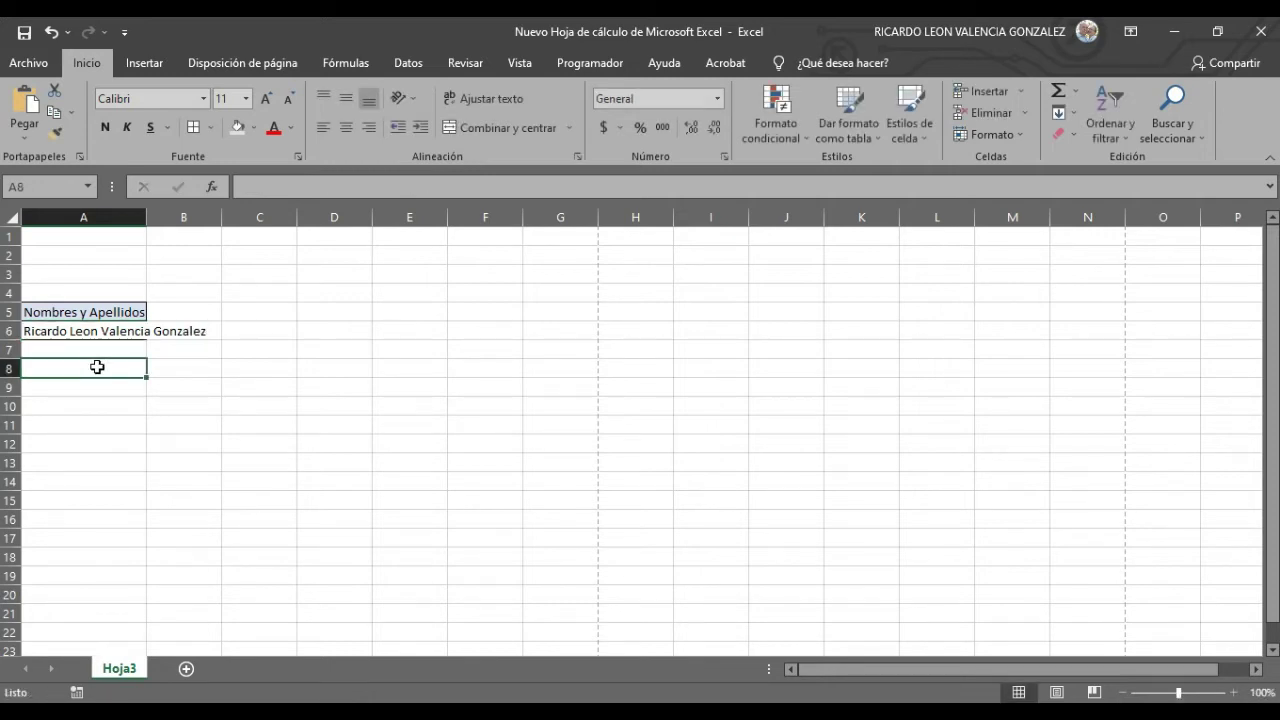
{"action": "left_click", "coordinate": [116, 331]}
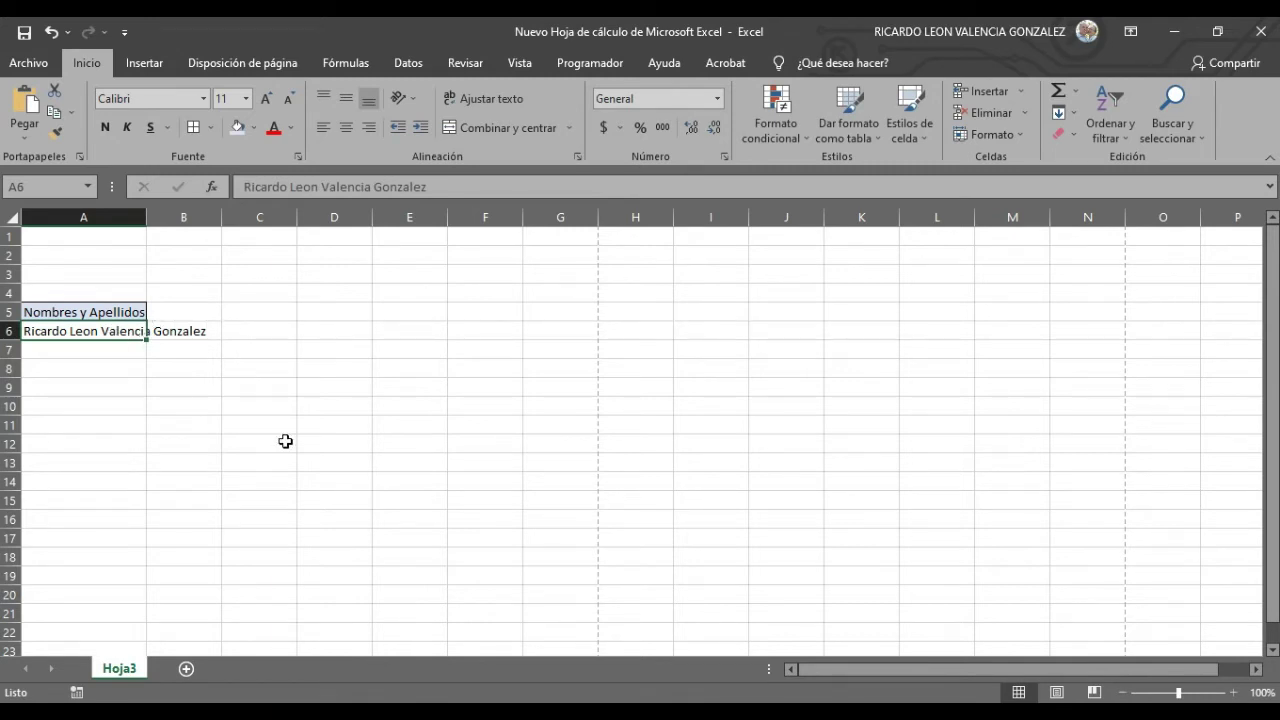
{"action": "key", "text": "ctrl+p"}
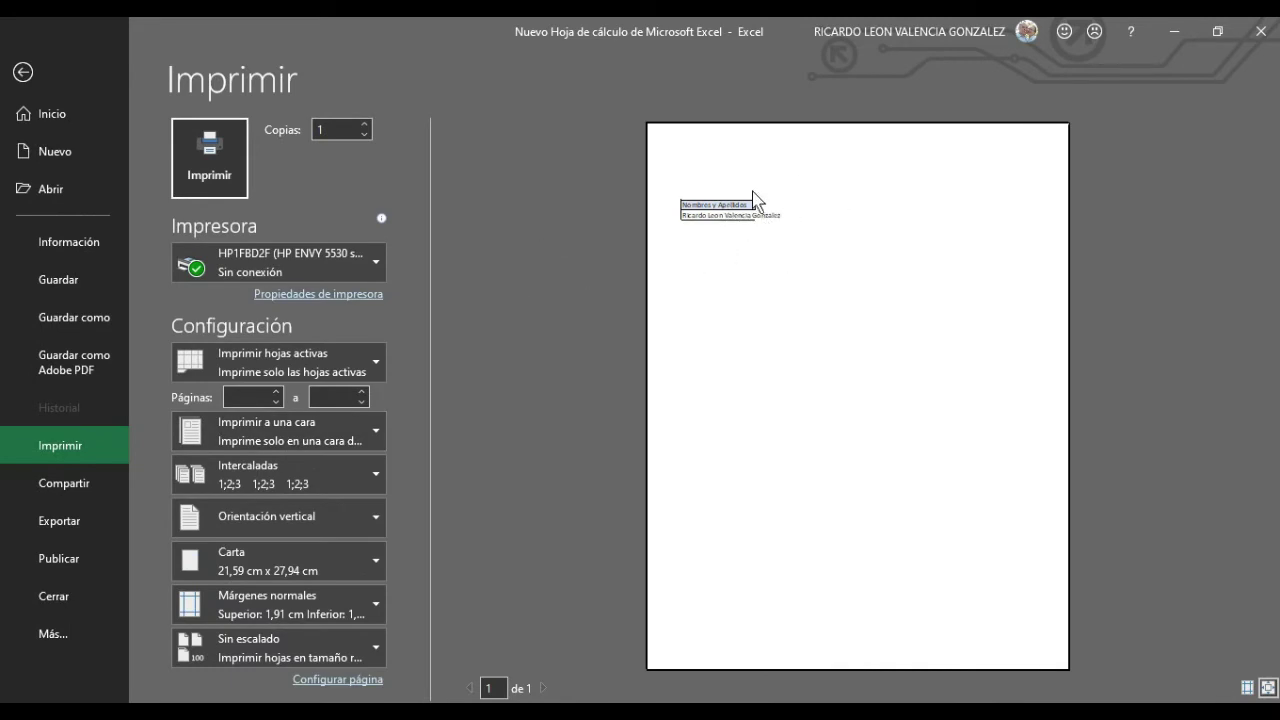
Step: Leave the print preview for the worksheet and reselect the name cell A6
{"action": "left_click", "coordinate": [22, 72]}
{"action": "left_click_drag", "start_coordinate": [100, 405], "coordinate": [121, 331]}
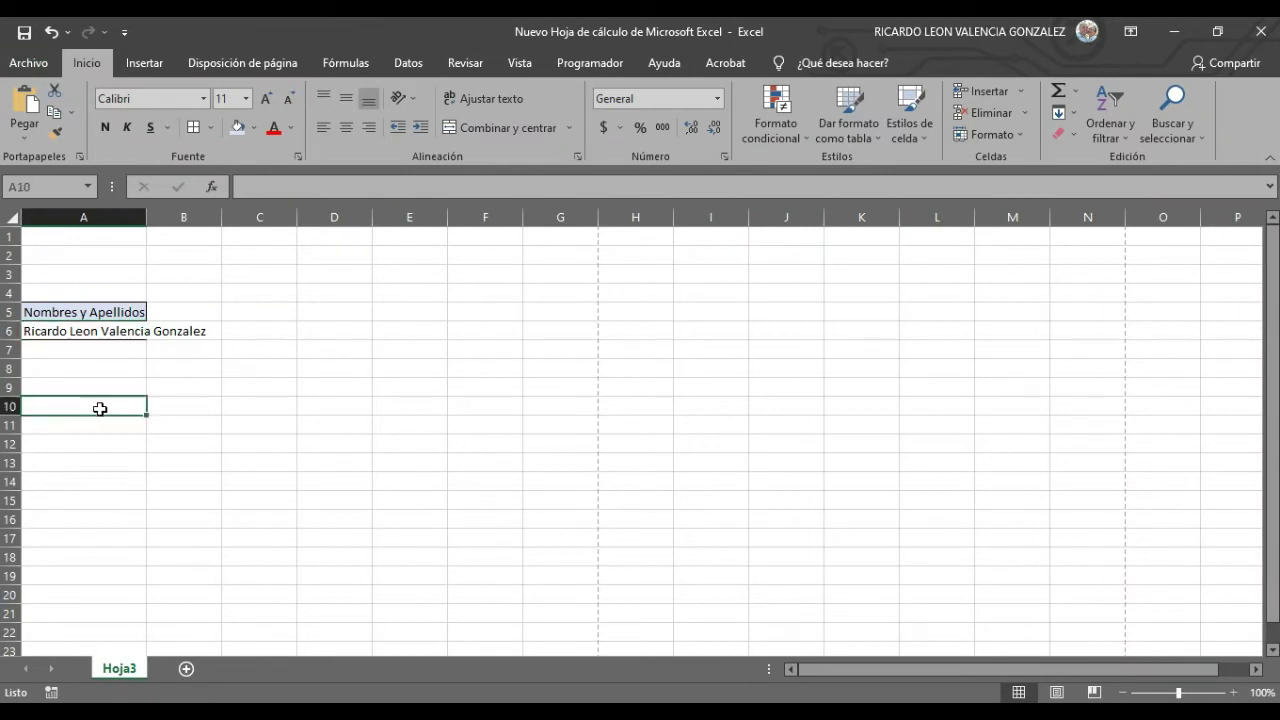
{"action": "left_click", "coordinate": [121, 331]}
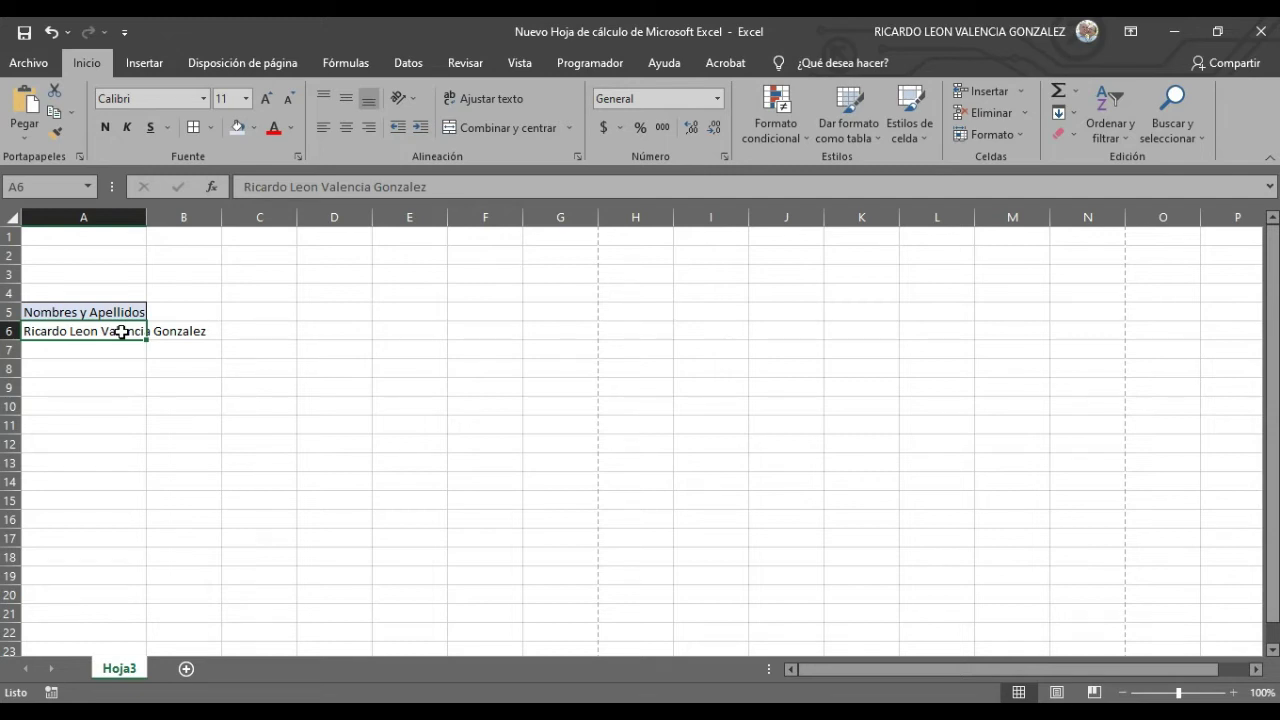
{"action": "left_click", "coordinate": [104, 441]}
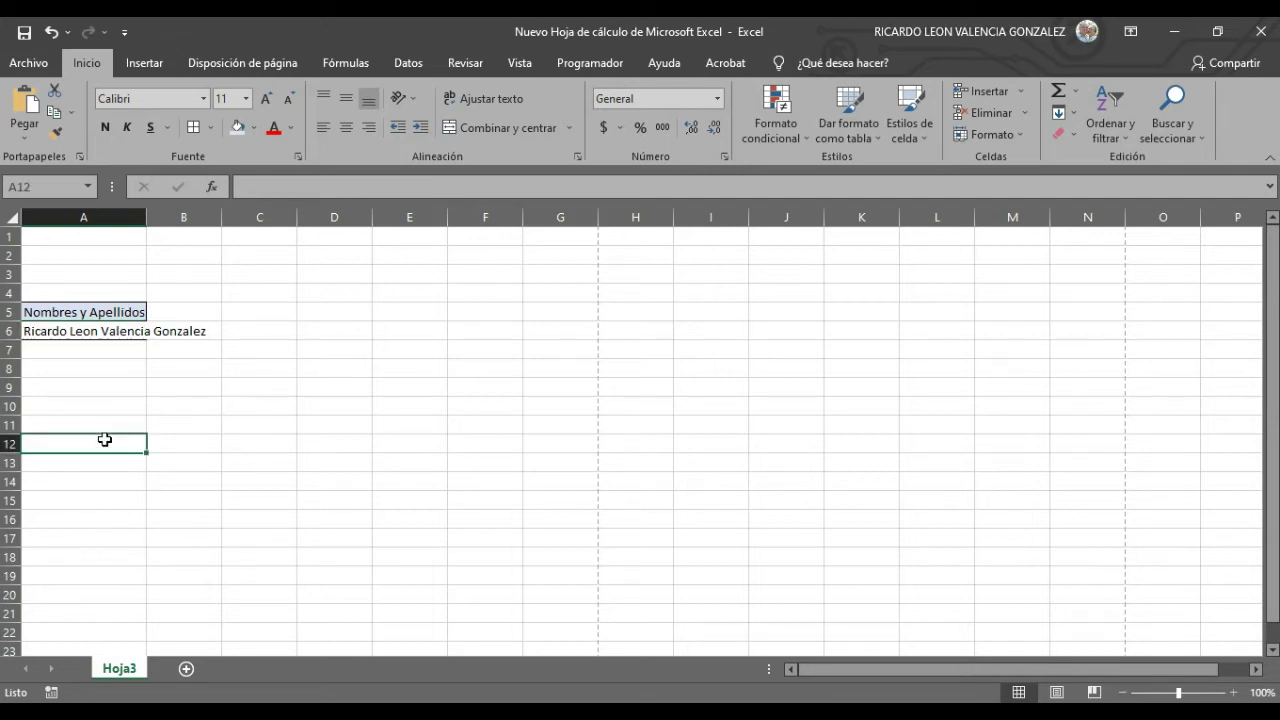
{"action": "left_click", "coordinate": [92, 334]}
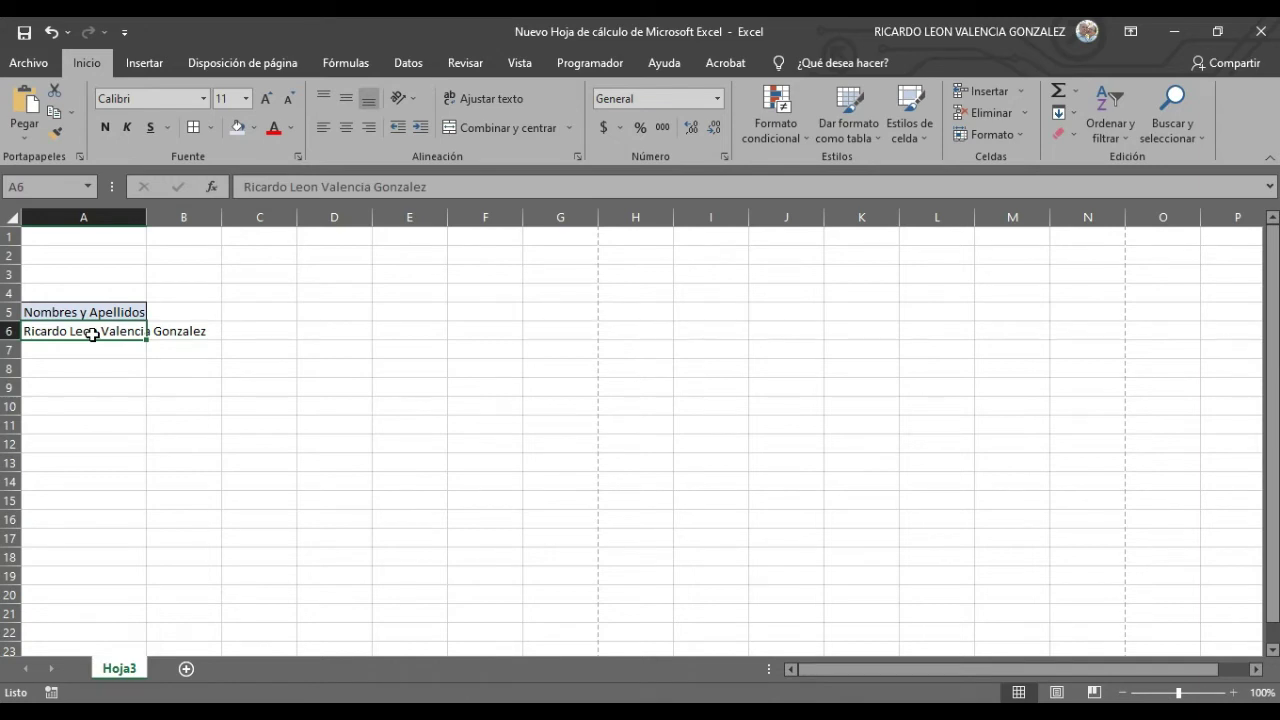
Step: Enable Shrink to fit for A6 in Format Cells > Alignment and check the result
{"action": "right_click", "coordinate": [92, 334]}
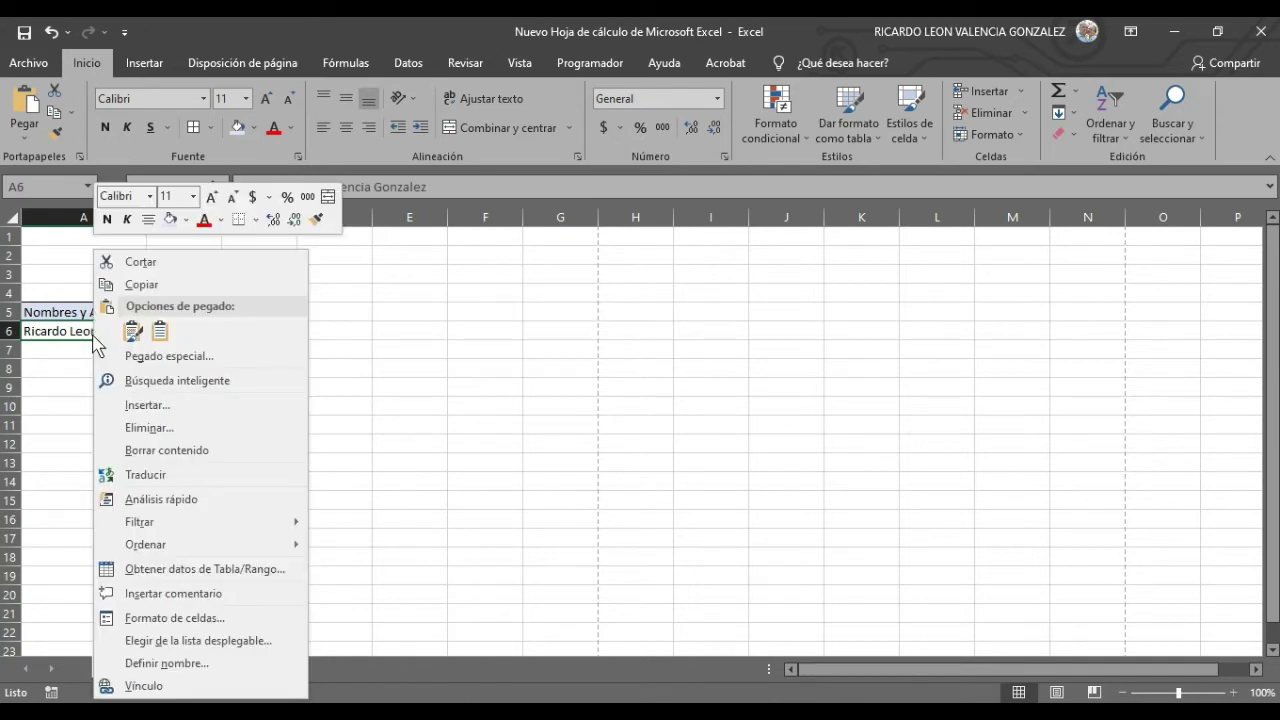
{"action": "left_click", "coordinate": [210, 620]}
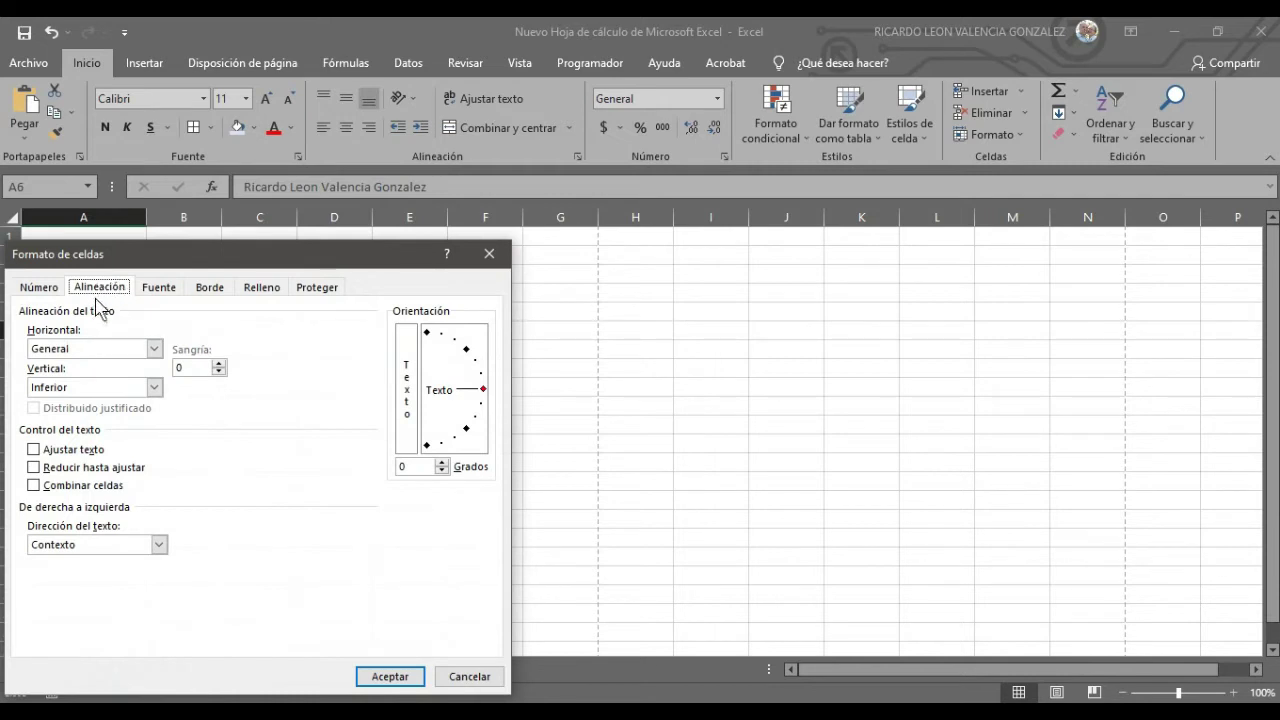
{"action": "left_click", "coordinate": [36, 467]}
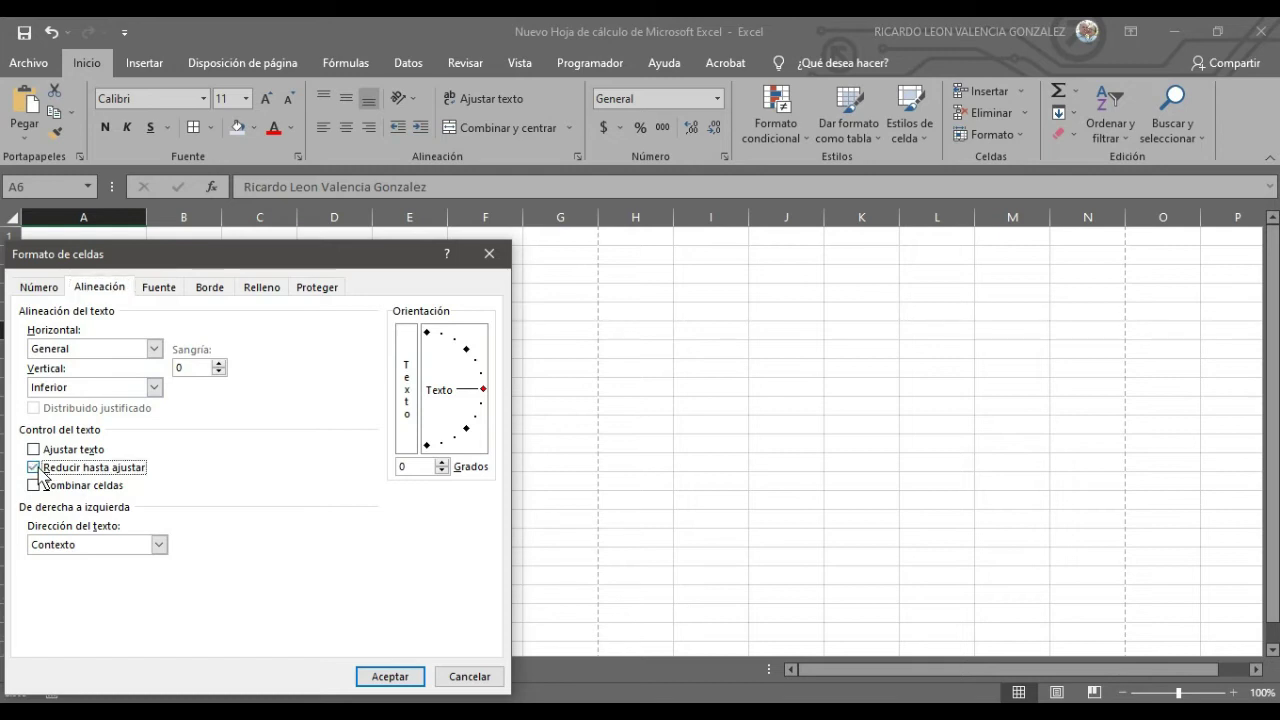
{"action": "left_click", "coordinate": [388, 676]}
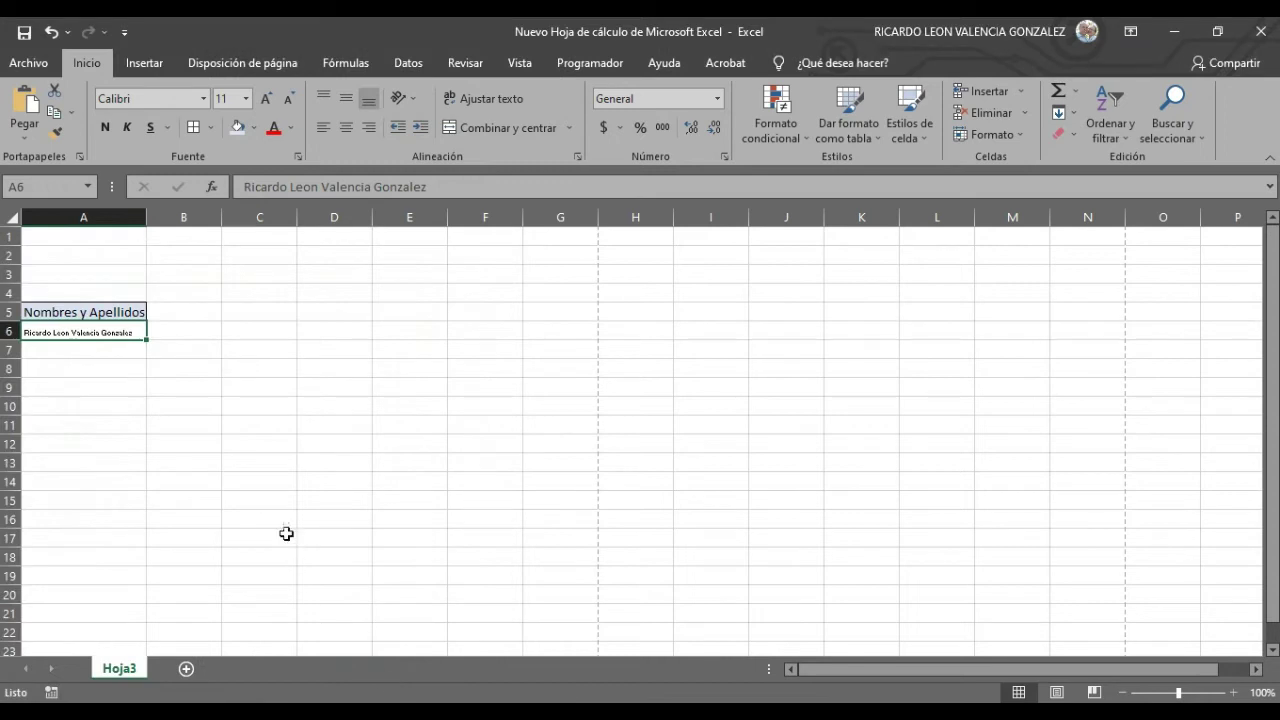
{"action": "left_click", "coordinate": [286, 534]}
{"action": "left_click", "coordinate": [102, 333]}
{"action": "left_click", "coordinate": [210, 459]}
{"action": "left_click", "coordinate": [117, 332]}
{"action": "left_click", "coordinate": [99, 349]}
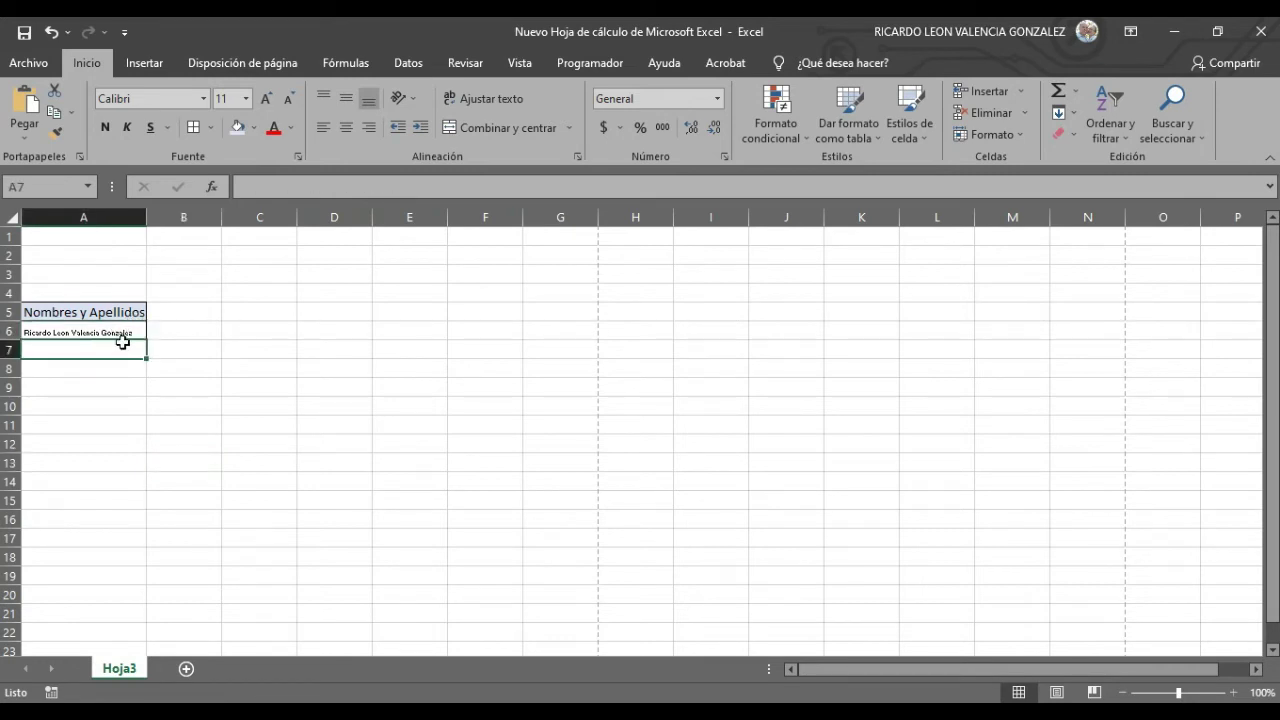
Step: Erase the old name in A6 and type a different, longer full name
{"action": "double_click", "coordinate": [139, 330]}
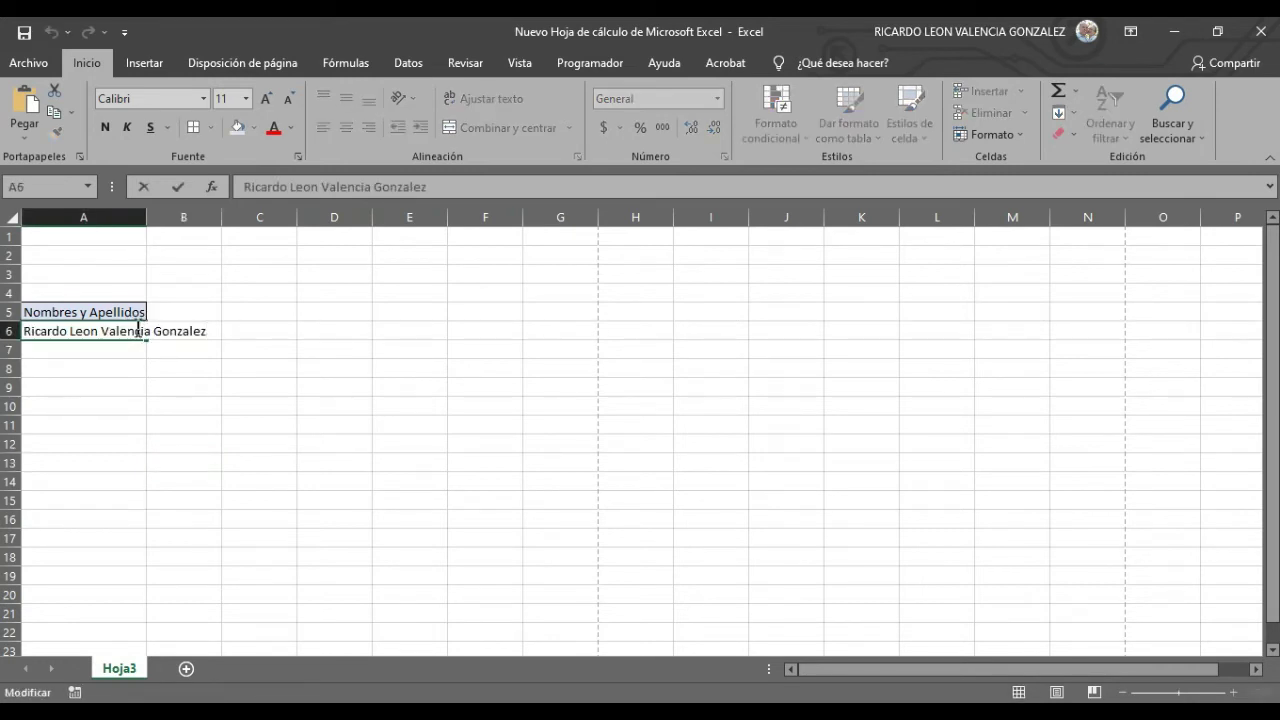
{"action": "key", "text": "BackSpace"}
{"action": "key", "text": "BackSpace"}
{"action": "key", "text": "BackSpace"}
{"action": "key", "text": "BackSpace"}
{"action": "key", "text": "BackSpace"}
{"action": "key", "text": "BackSpace"}
{"action": "key", "text": "BackSpace"}
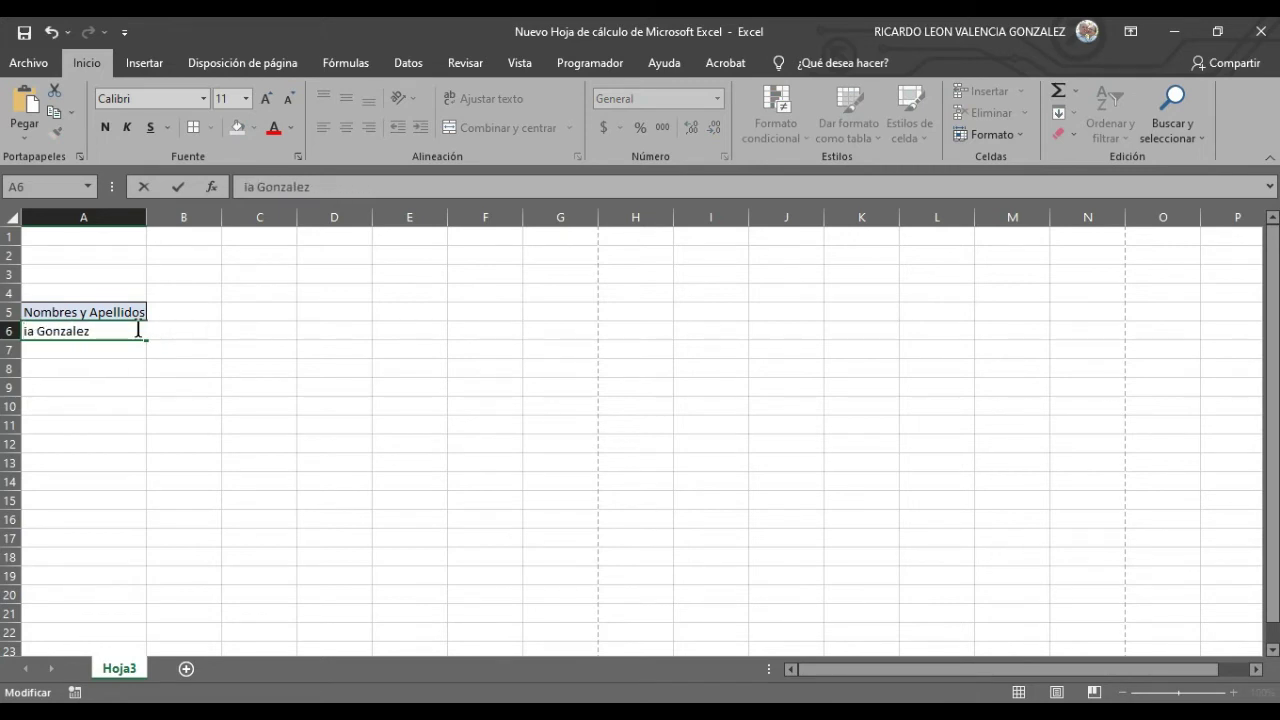
{"action": "key", "text": "BackSpace"}
{"action": "key", "text": "BackSpace"}
{"action": "key", "text": "BackSpace"}
{"action": "key", "text": "BackSpace"}
{"action": "key", "text": "BackSpace"}
{"action": "key", "text": "BackSpace"}
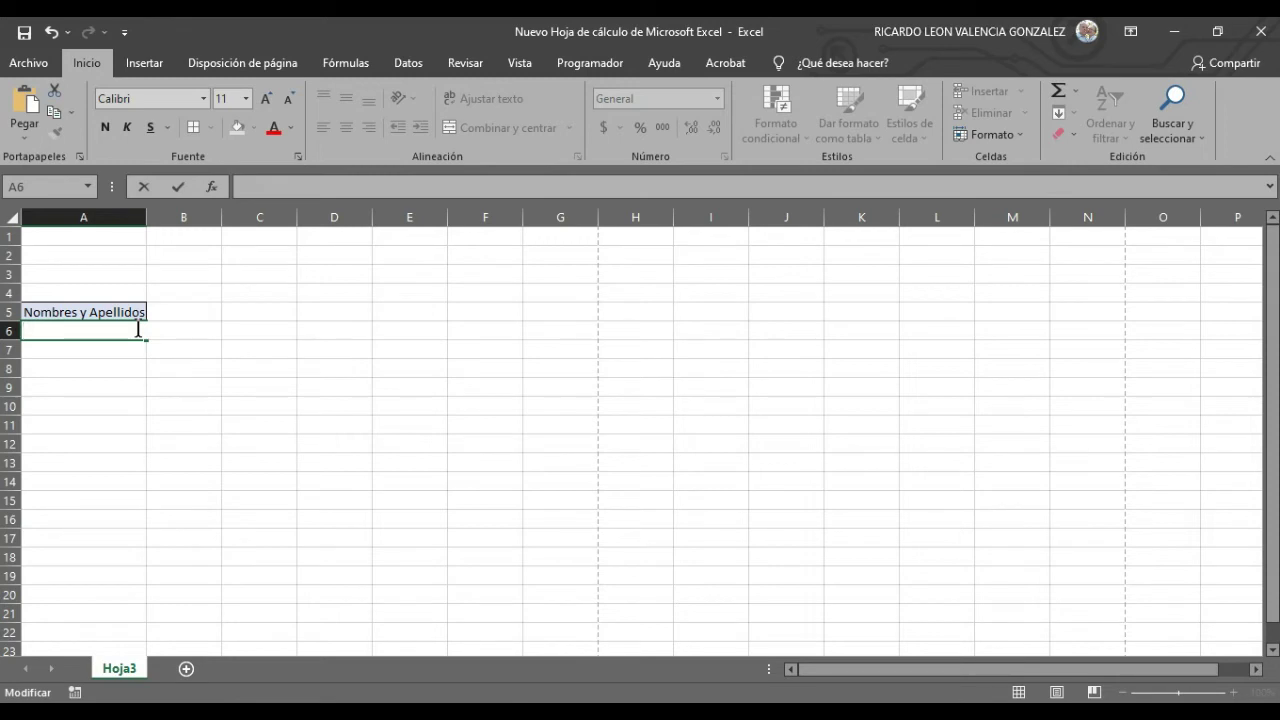
{"action": "type", "text": "M"}
{"action": "type", "text": "co"}
{"action": "type", "text": "De H"}
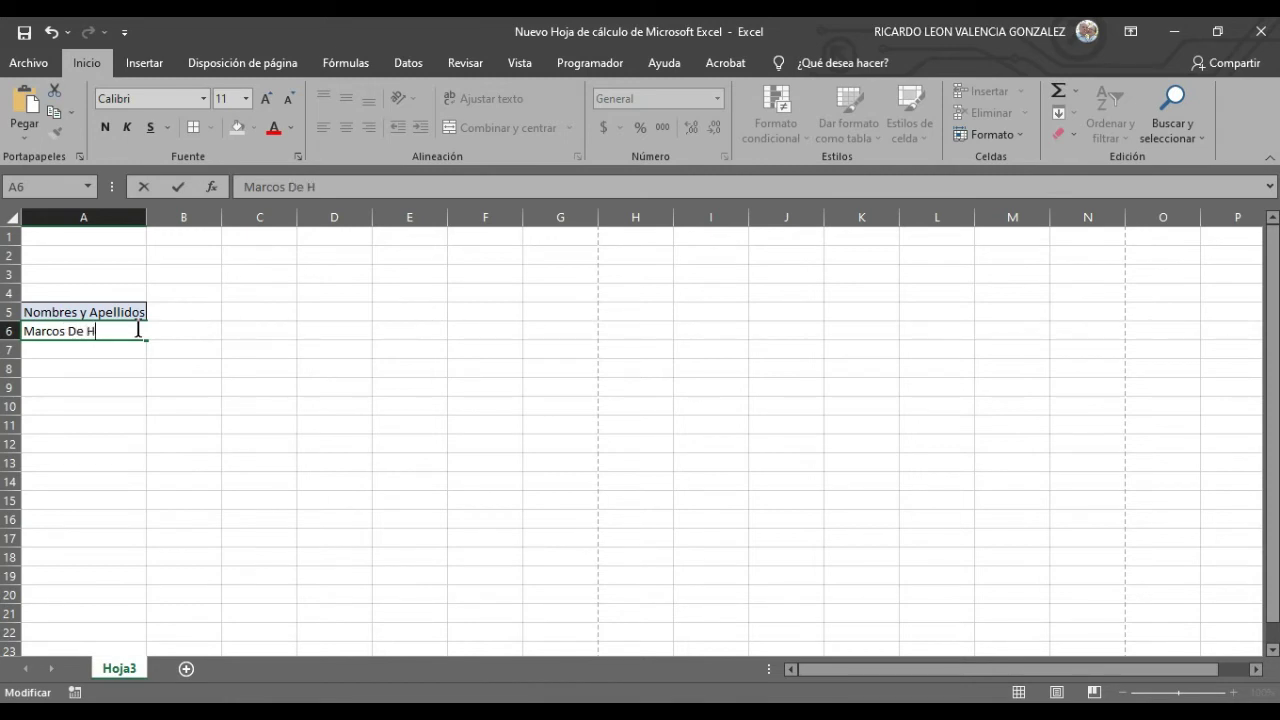
{"action": "type", "text": "SU"}
{"action": "key", "text": "BackSpace"}
{"action": "key", "text": "BackSpace"}
{"action": "key", "text": "BackSpace"}
{"action": "type", "text": "orales"}
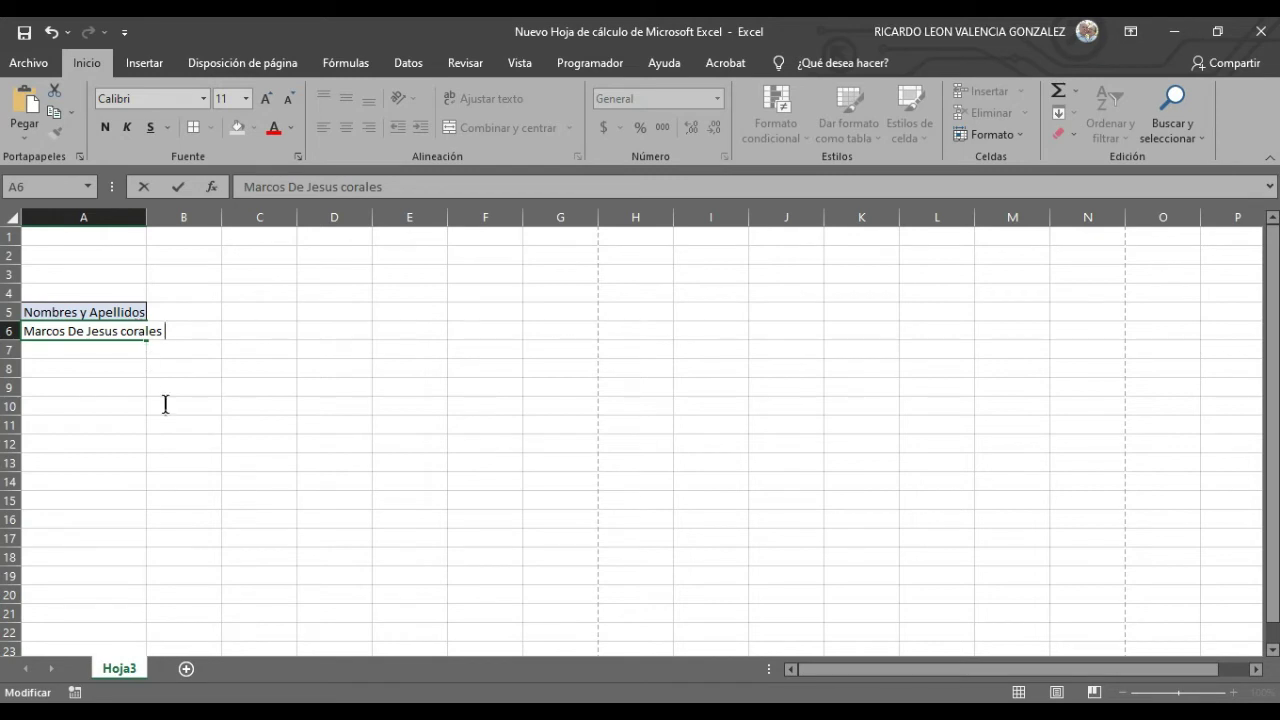
{"action": "left_click", "coordinate": [117, 418]}
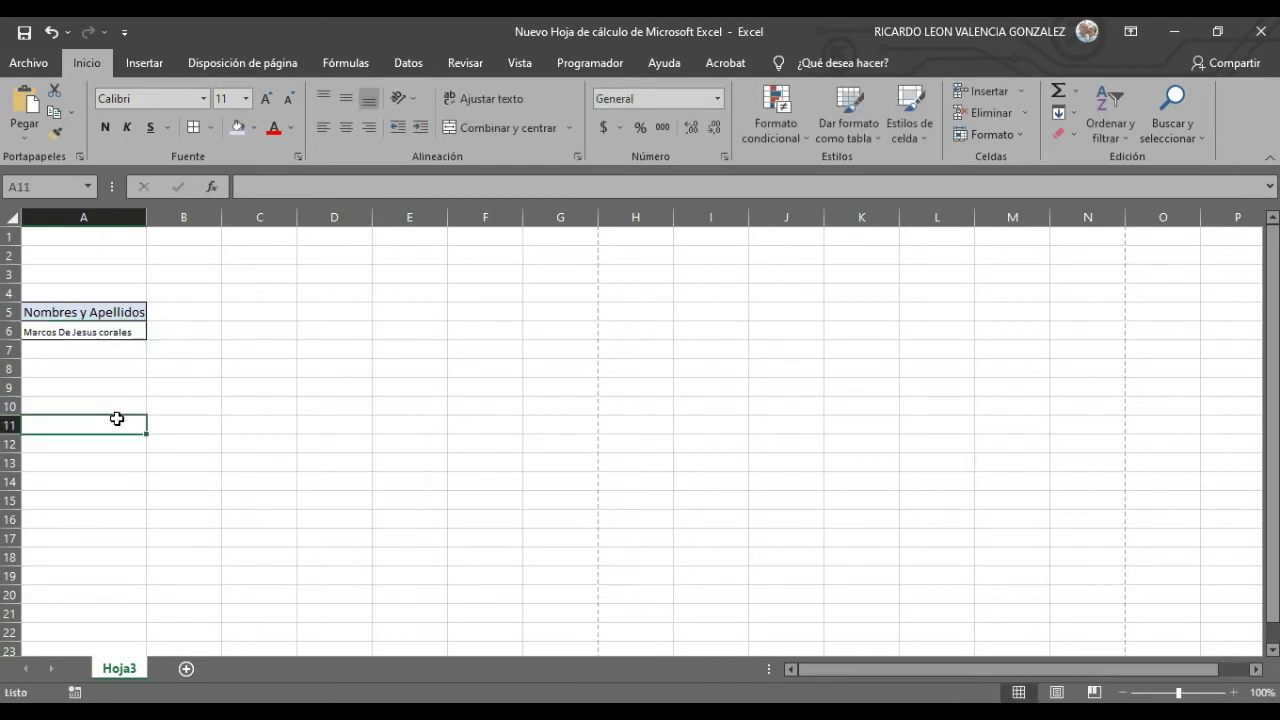
Step: Fill A6's name and borders down column A to A16
{"action": "left_click_drag", "start_coordinate": [106, 343], "coordinate": [118, 328]}
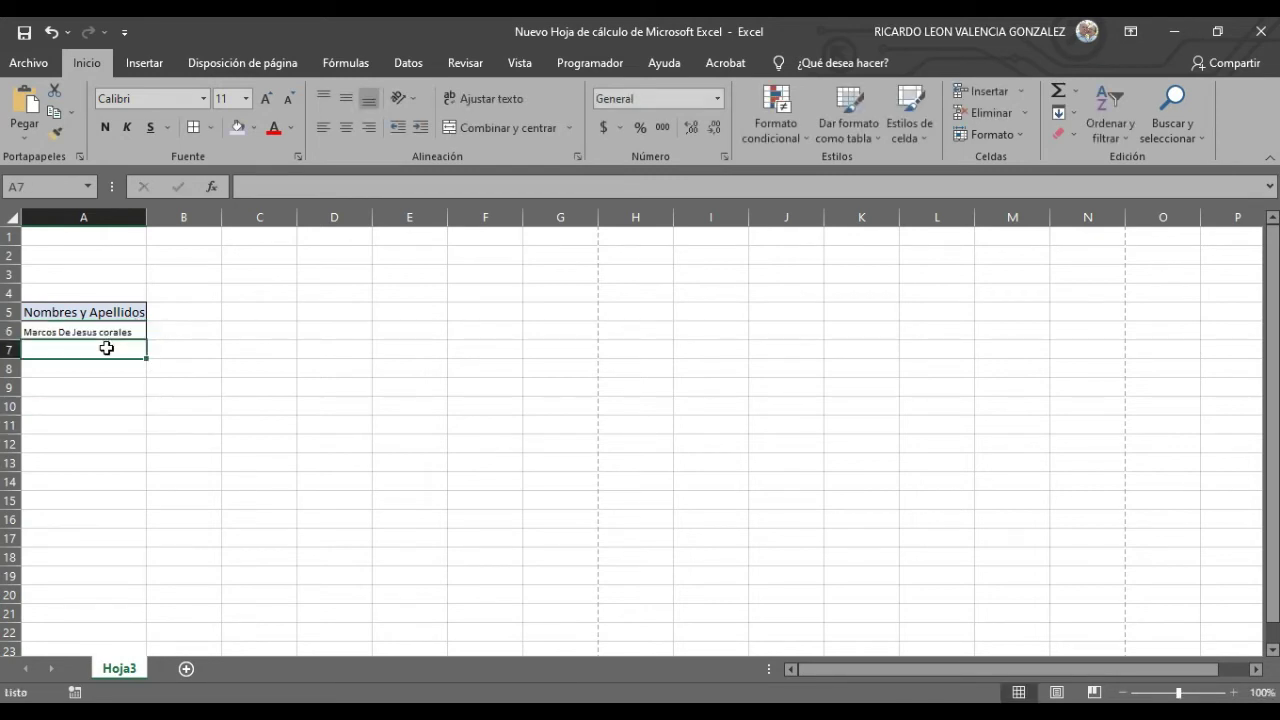
{"action": "left_click", "coordinate": [118, 328]}
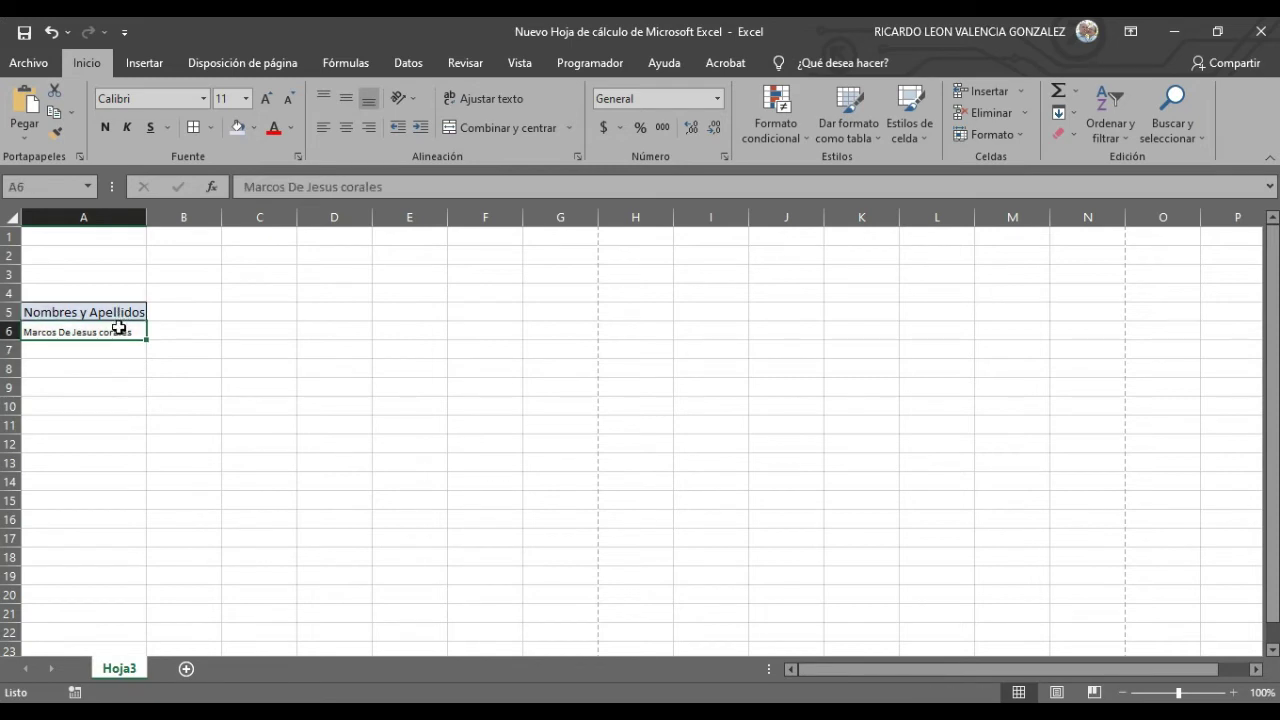
{"action": "left_click", "coordinate": [182, 398]}
{"action": "left_click", "coordinate": [113, 347]}
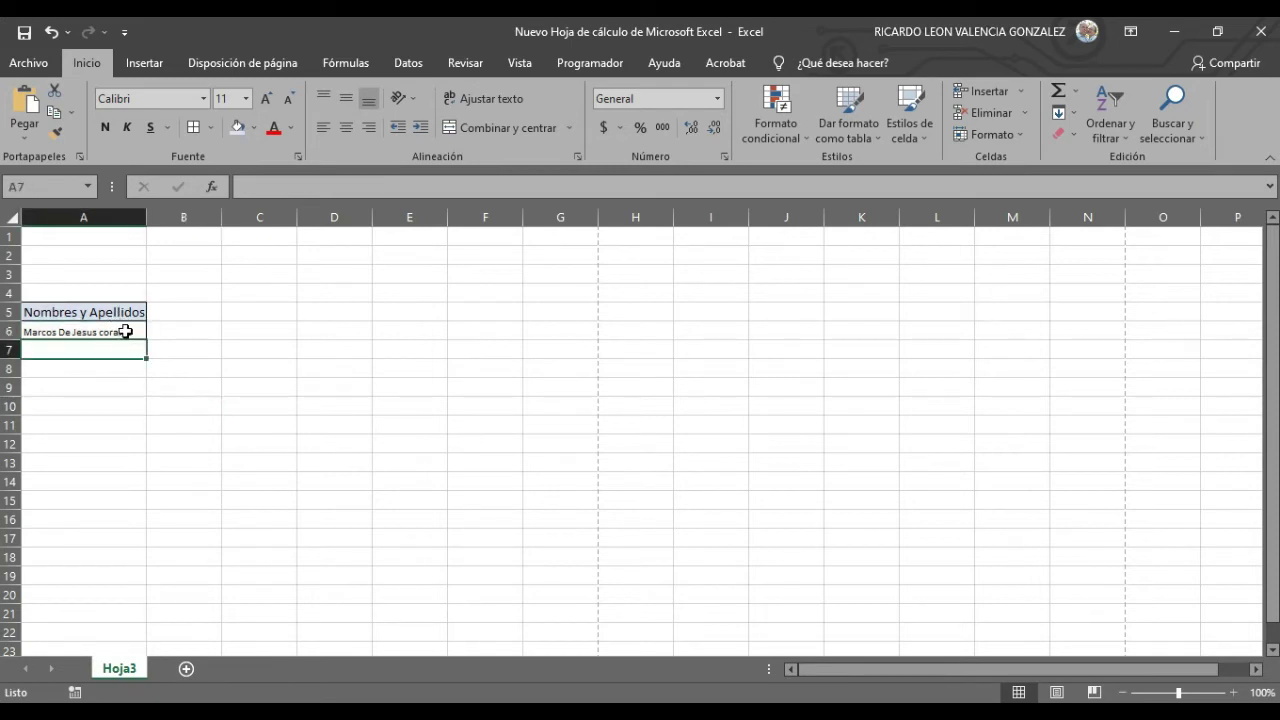
{"action": "left_click", "coordinate": [123, 331]}
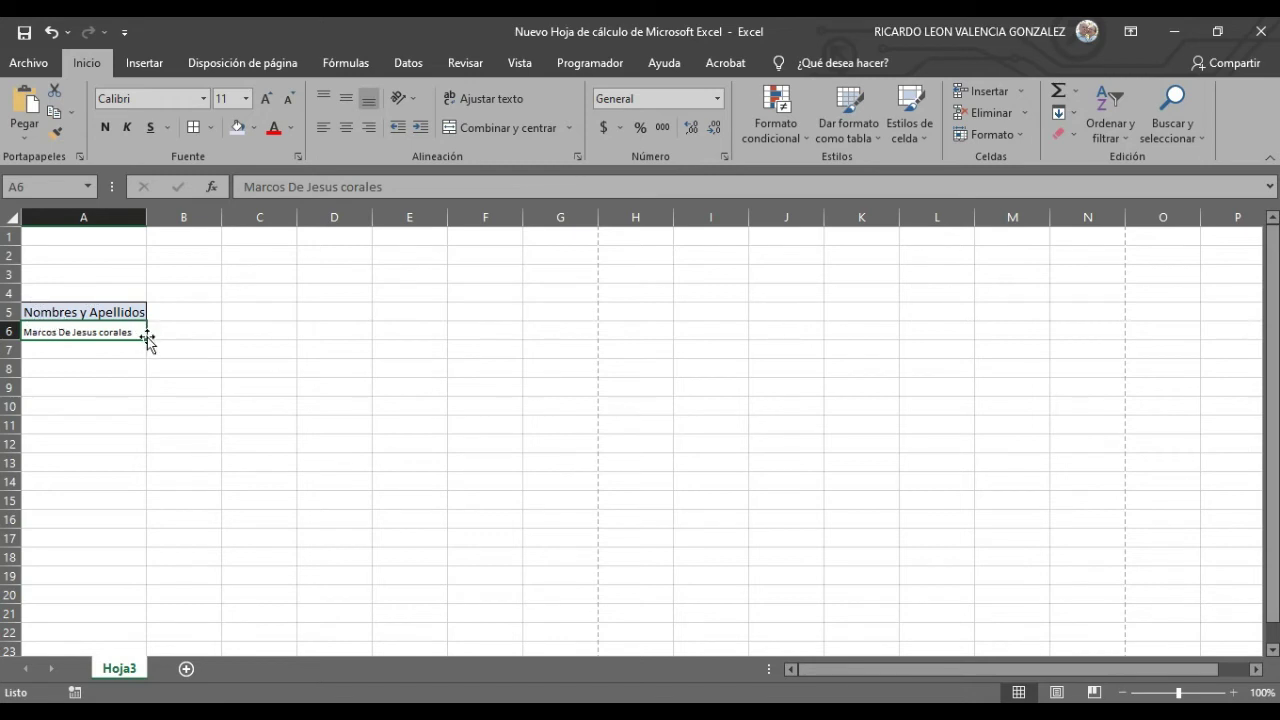
{"action": "left_click_drag", "start_coordinate": [147, 340], "coordinate": [128, 539]}
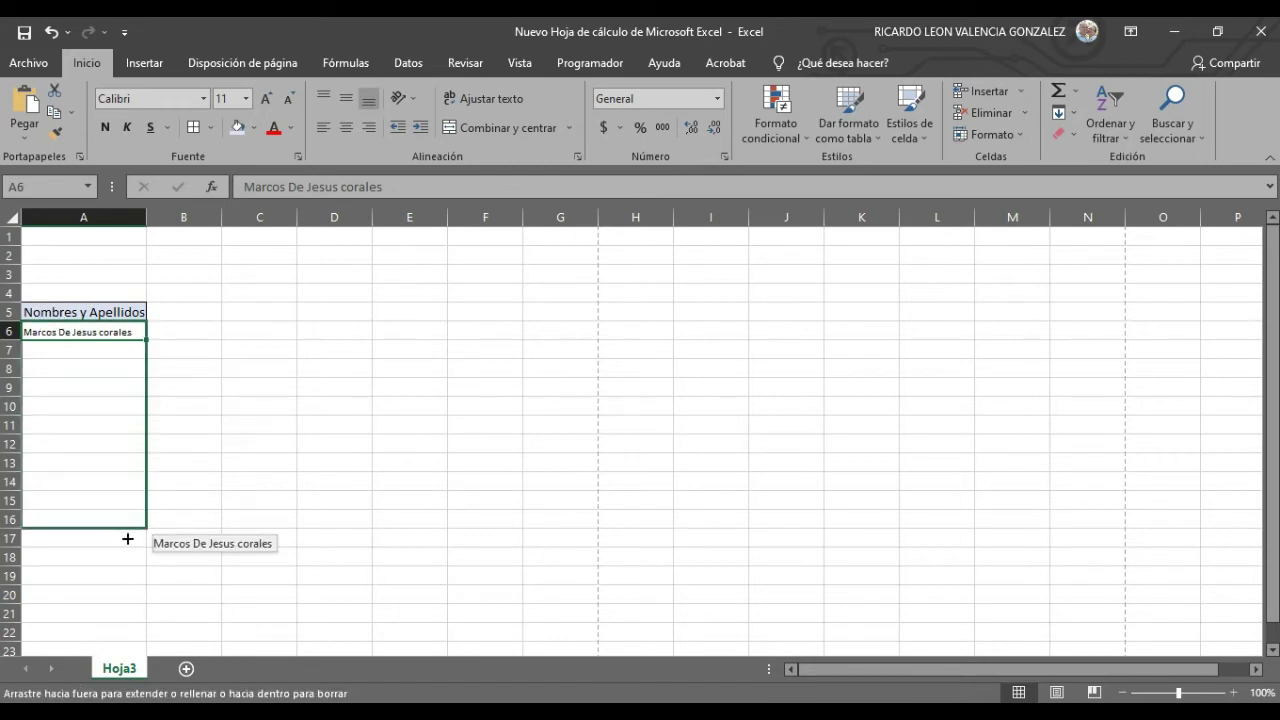
Step: Clear the copied names from A7:A16, keeping the borders
{"action": "left_click", "coordinate": [100, 368]}
{"action": "mouse_move", "coordinate": [100, 368]}
{"action": "left_mouse_down"}
{"action": "mouse_move", "coordinate": [98, 345]}
{"action": "mouse_move", "coordinate": [90, 530]}
{"action": "left_mouse_up"}
{"action": "left_click", "coordinate": [97, 347]}
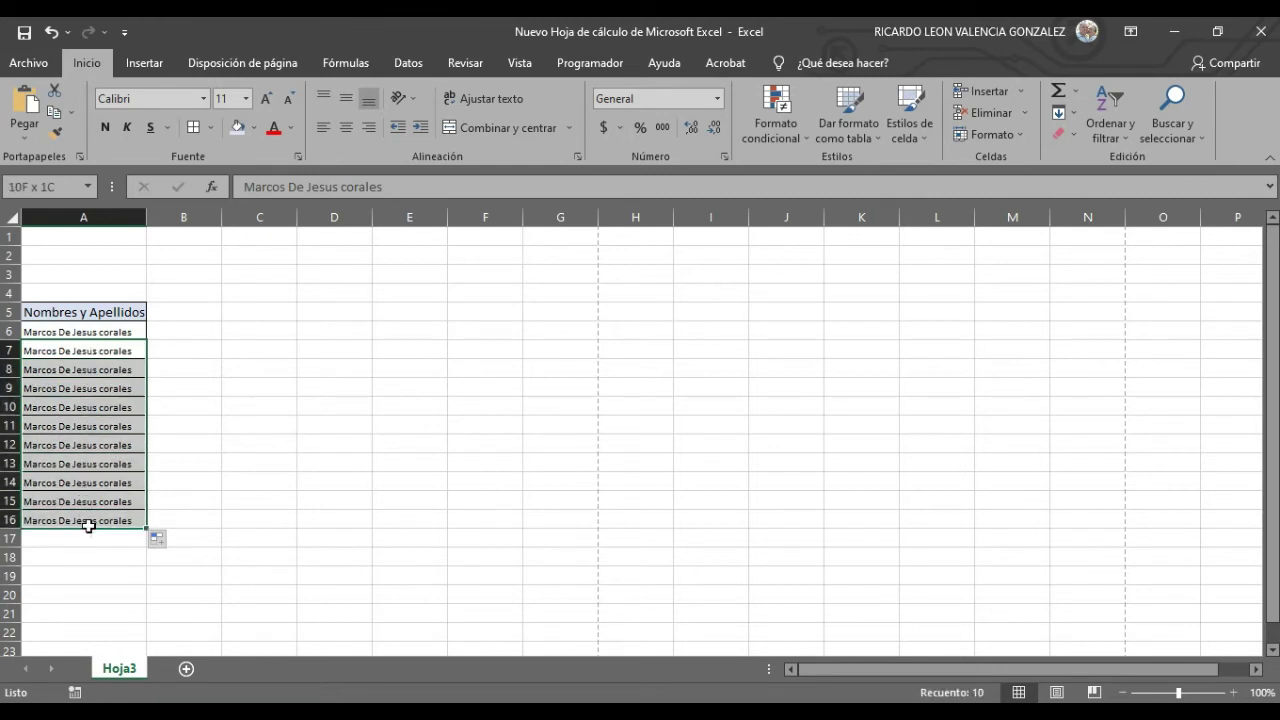
{"action": "key", "text": "Delete"}
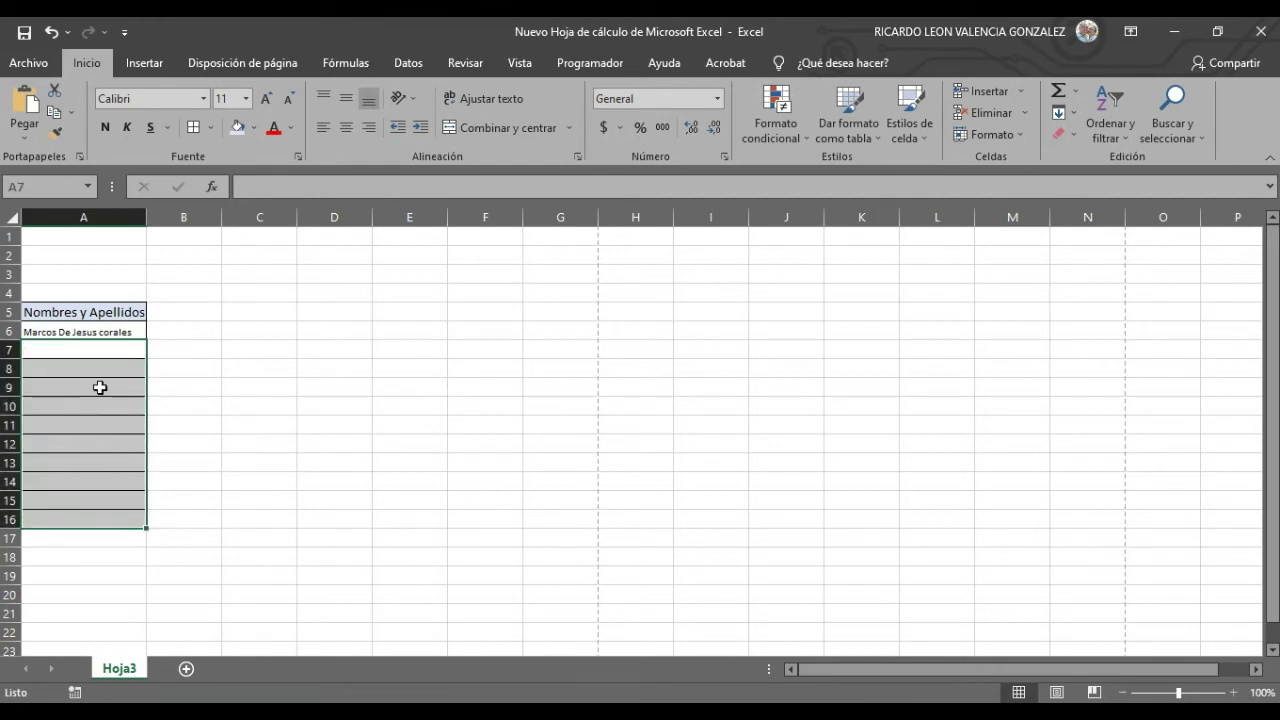
Step: Type a long run of 'a' letters into A10 to test shrink-to-fit
{"action": "left_click", "coordinate": [108, 366]}
{"action": "left_click", "coordinate": [73, 408]}
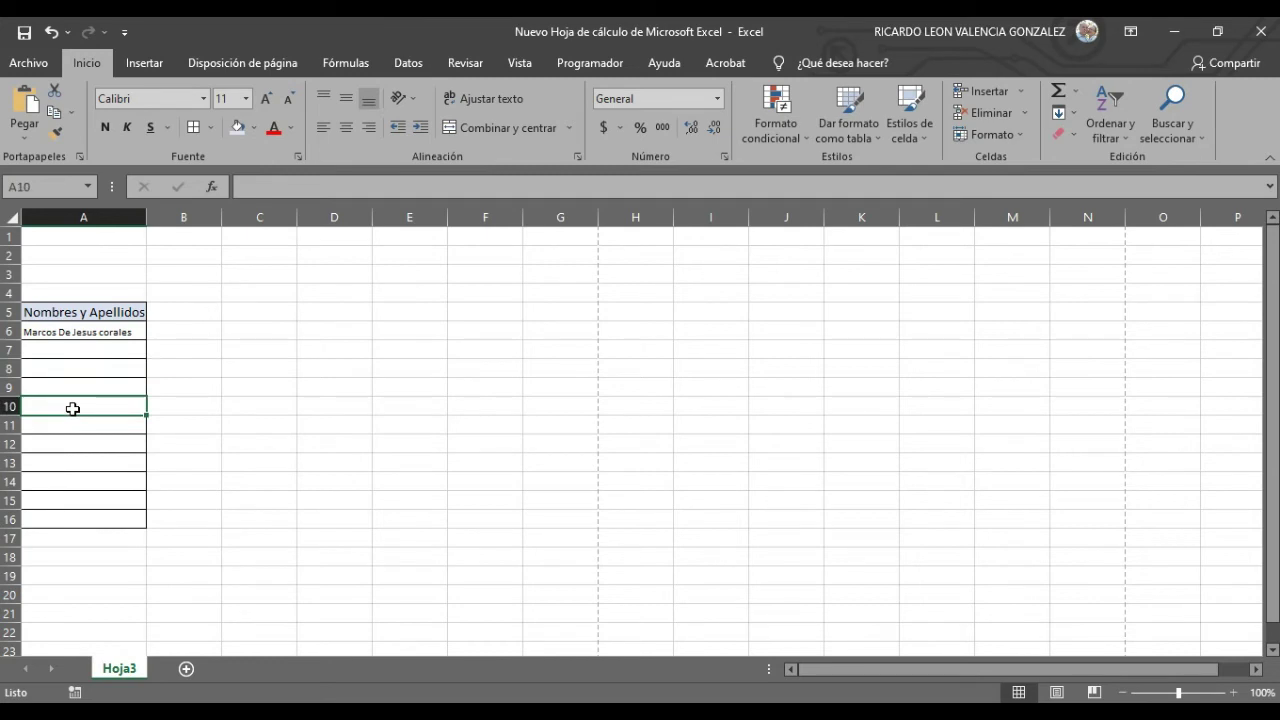
{"action": "type", "text": "aaaaaaaaaaaa"}
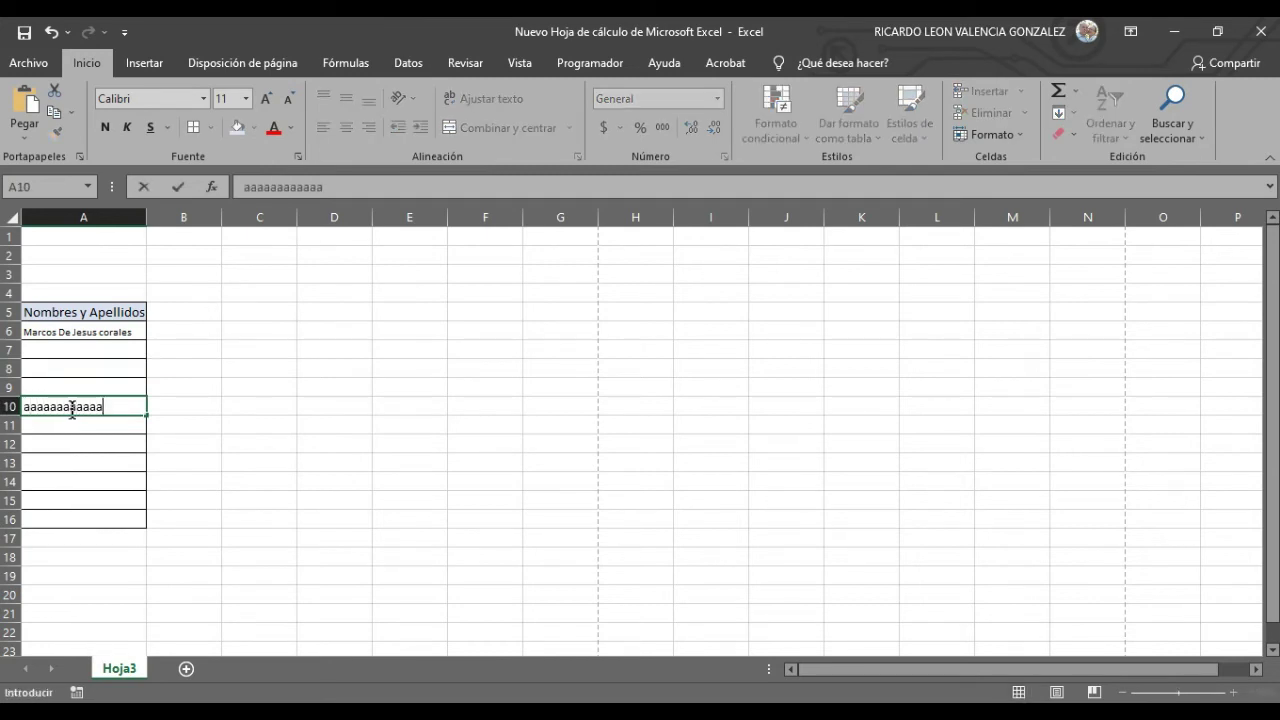
{"action": "type", "text": "aaaaaaaaaaaa"}
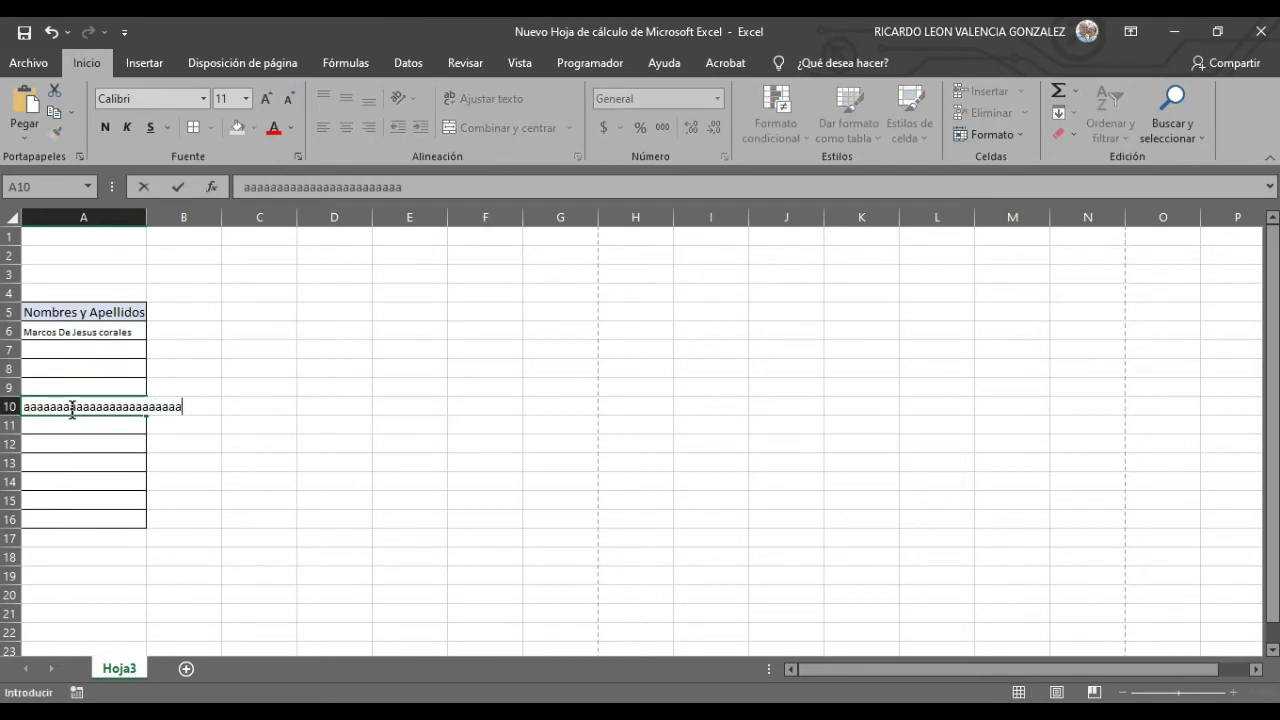
{"action": "type", "text": "aa"}
{"action": "left_click", "coordinate": [234, 464]}
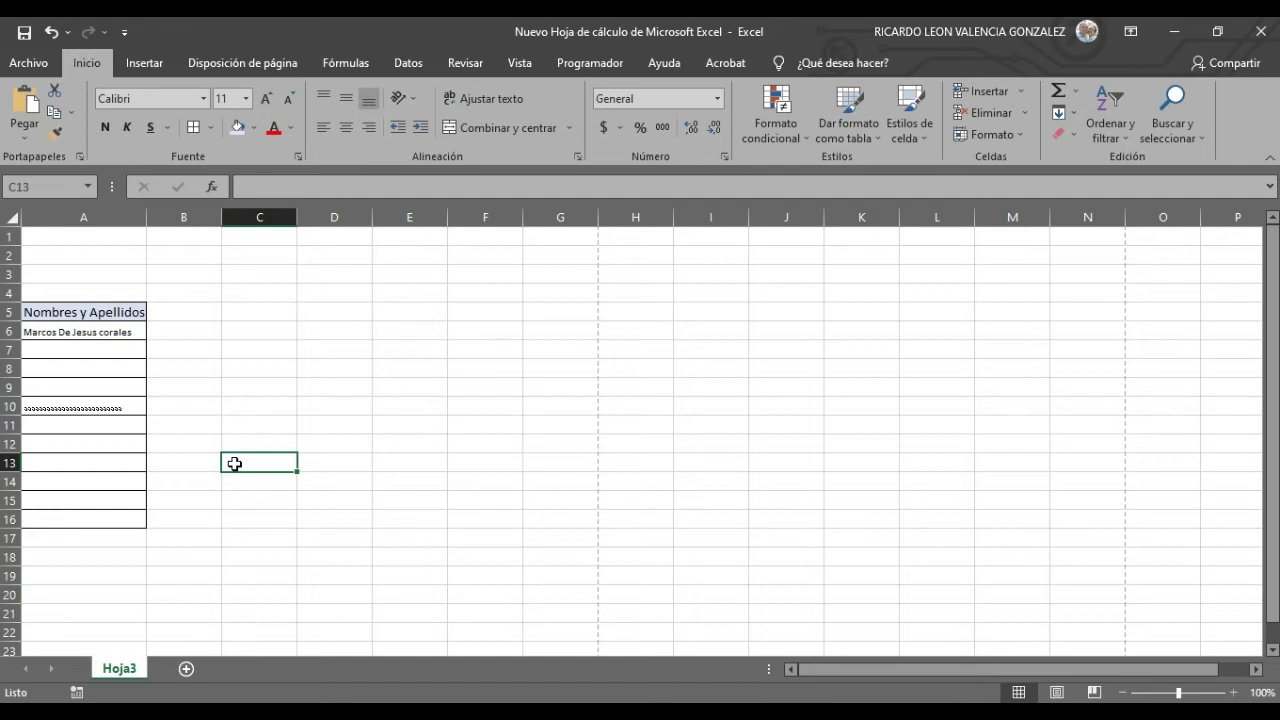
Step: Paste the paragraph 'El átomo de hidrógeno es el átomo más simple…' into C7
{"action": "left_click", "coordinate": [261, 344]}
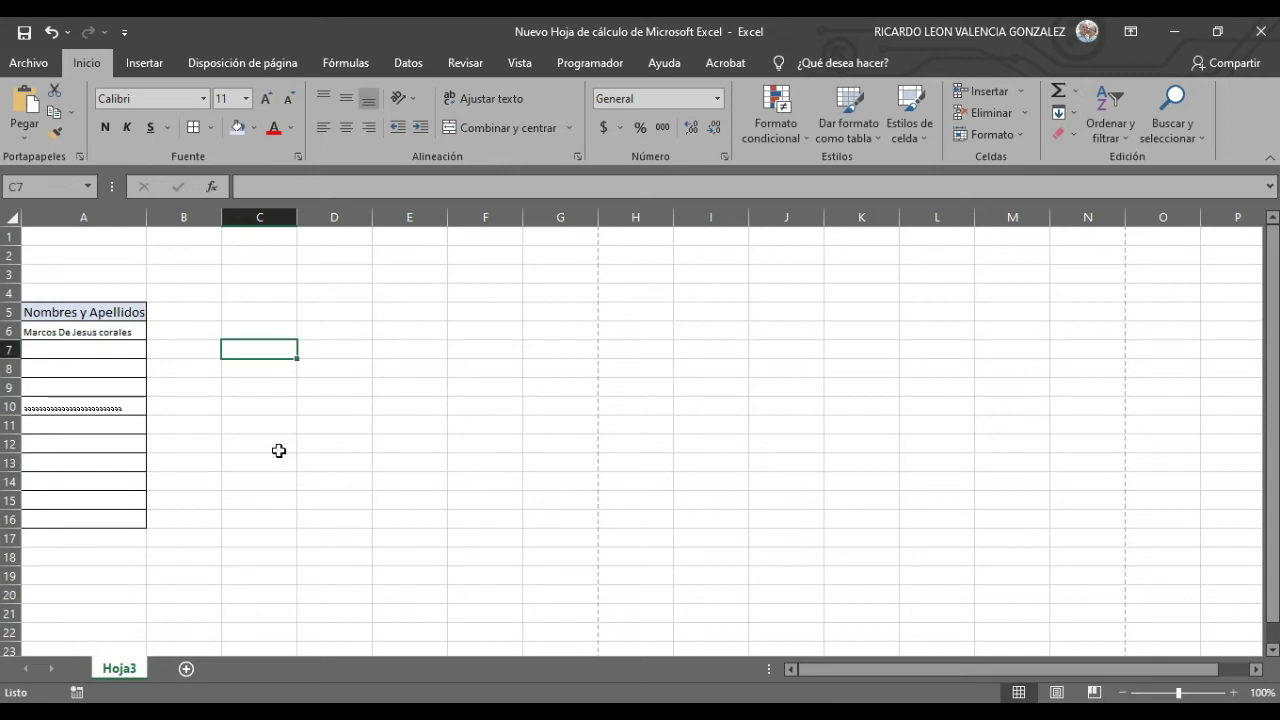
{"action": "key", "text": "ctrl+v"}
Step: Reselect C7 and open the print preview, which spreads the sheet over 8 pages
{"action": "left_click", "coordinate": [267, 556]}
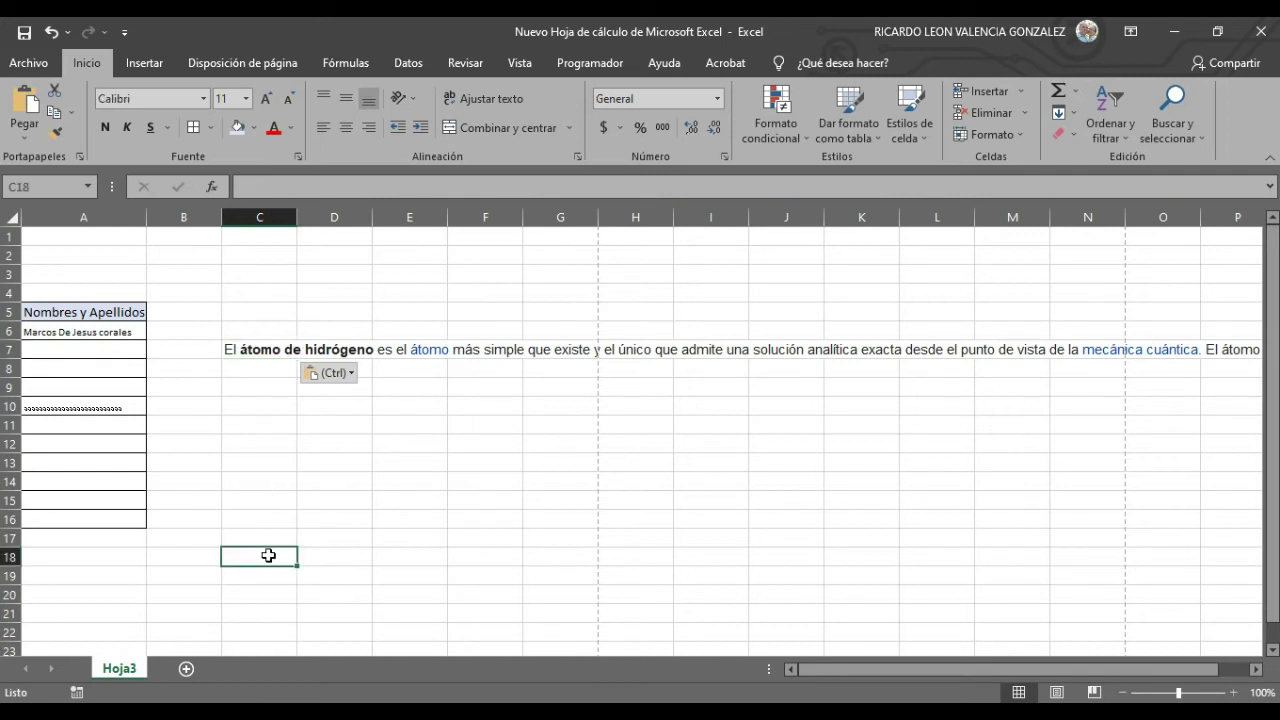
{"action": "left_click", "coordinate": [280, 347]}
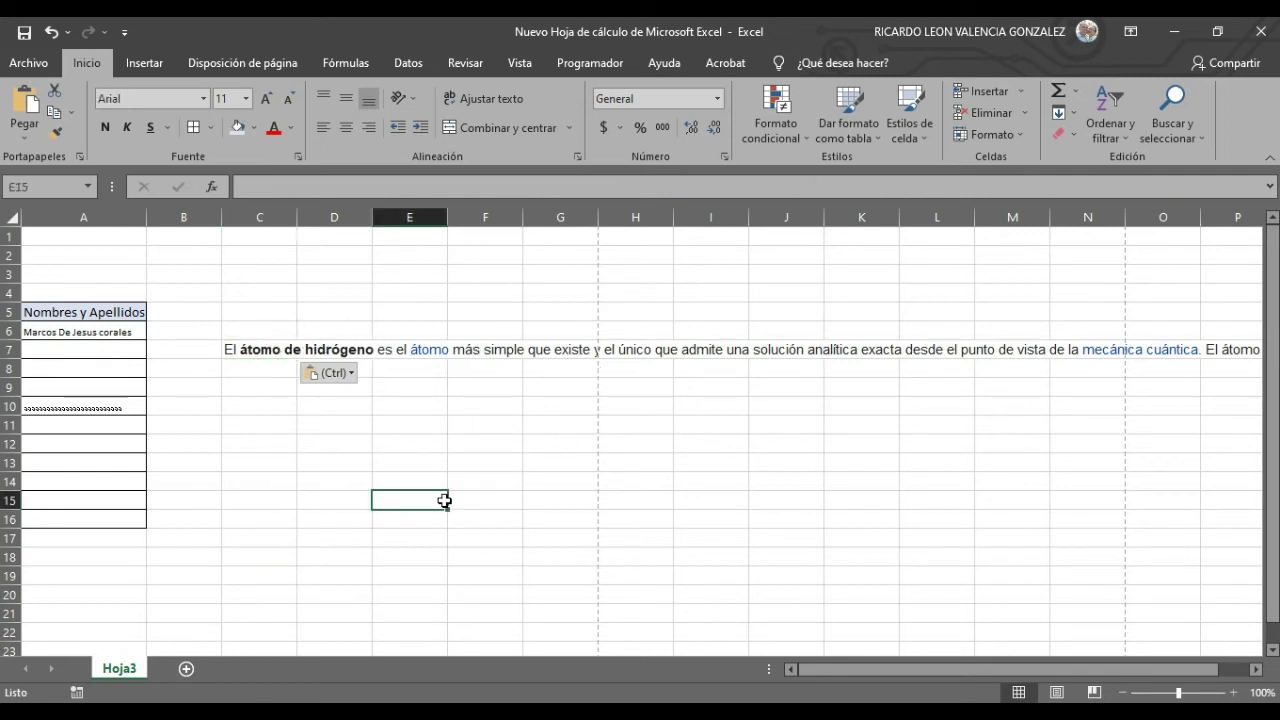
{"action": "left_click_drag", "start_coordinate": [443, 500], "coordinate": [275, 354]}
{"action": "left_click", "coordinate": [275, 354]}
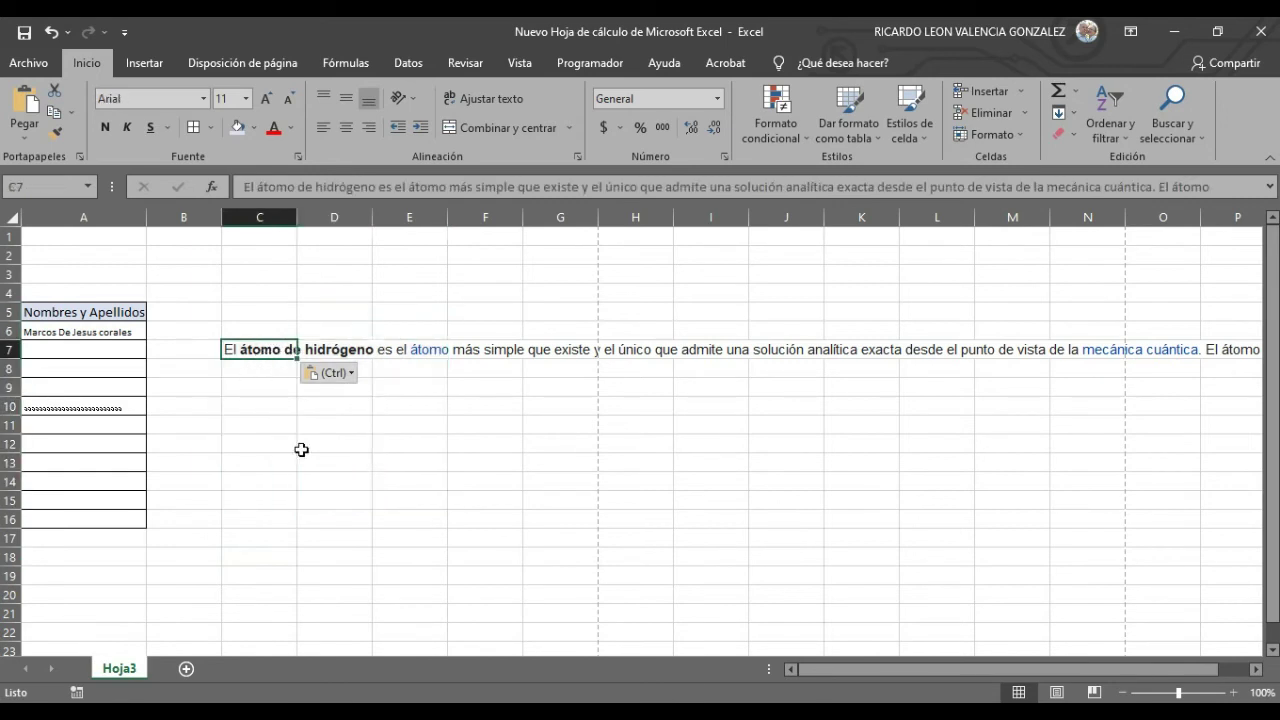
{"action": "key", "text": "ctrl+p"}
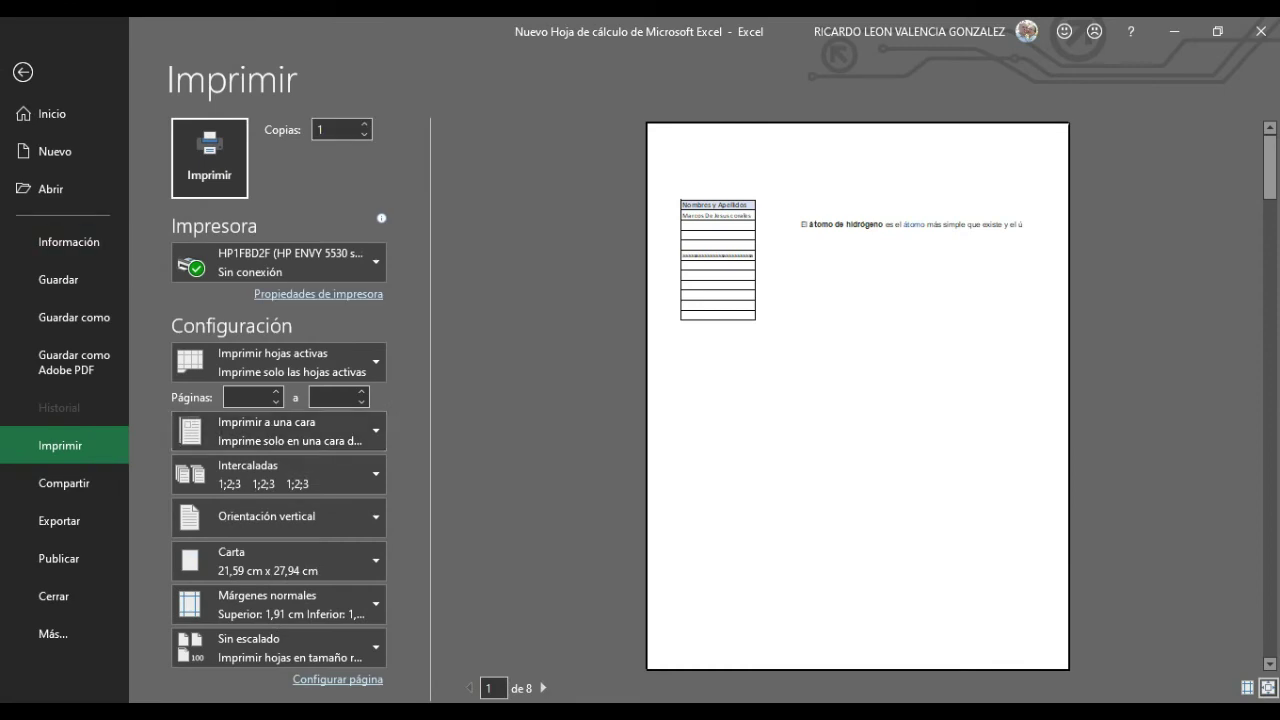
Step: Leave the print preview and return to the Hoja3 worksheet
{"action": "left_click", "coordinate": [22, 72]}
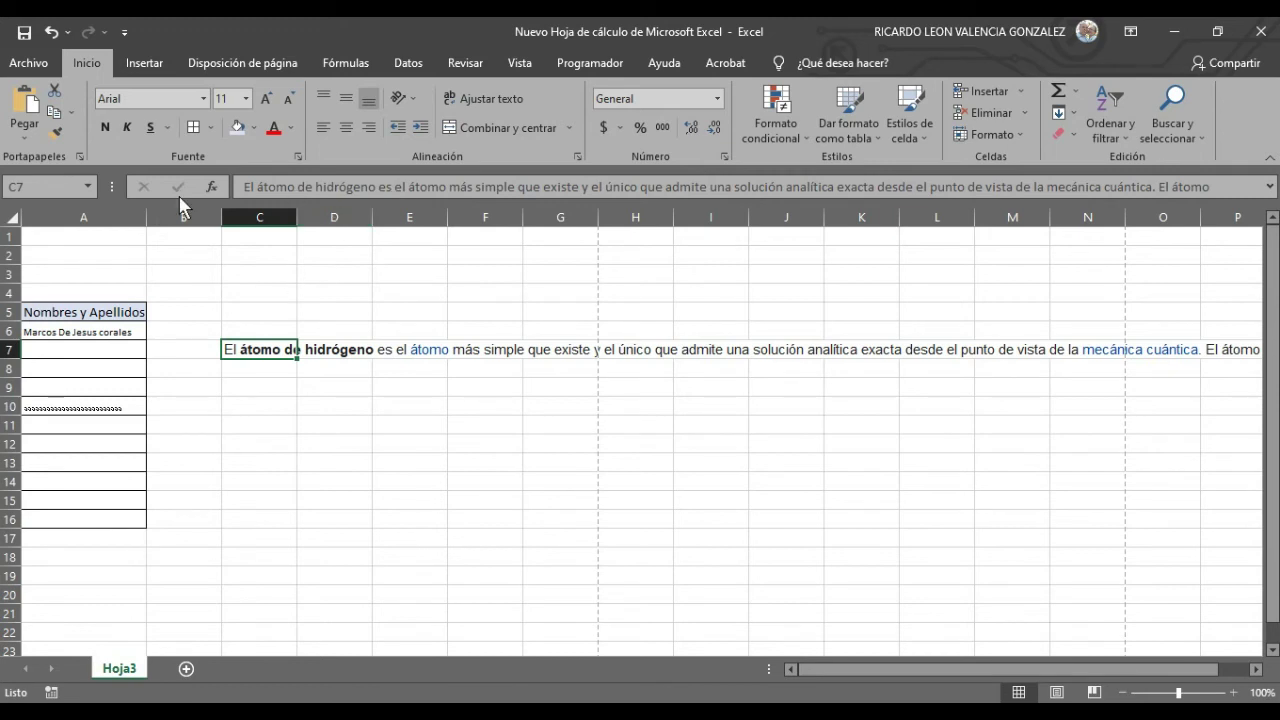
Step: Turn on Ajustar texto for C7 so the hydrogen paragraph wraps down a tall row 7
{"action": "left_click", "coordinate": [478, 100]}
{"action": "scroll", "coordinate": [485, 500], "scroll_direction": "down", "scroll_amount": 1}
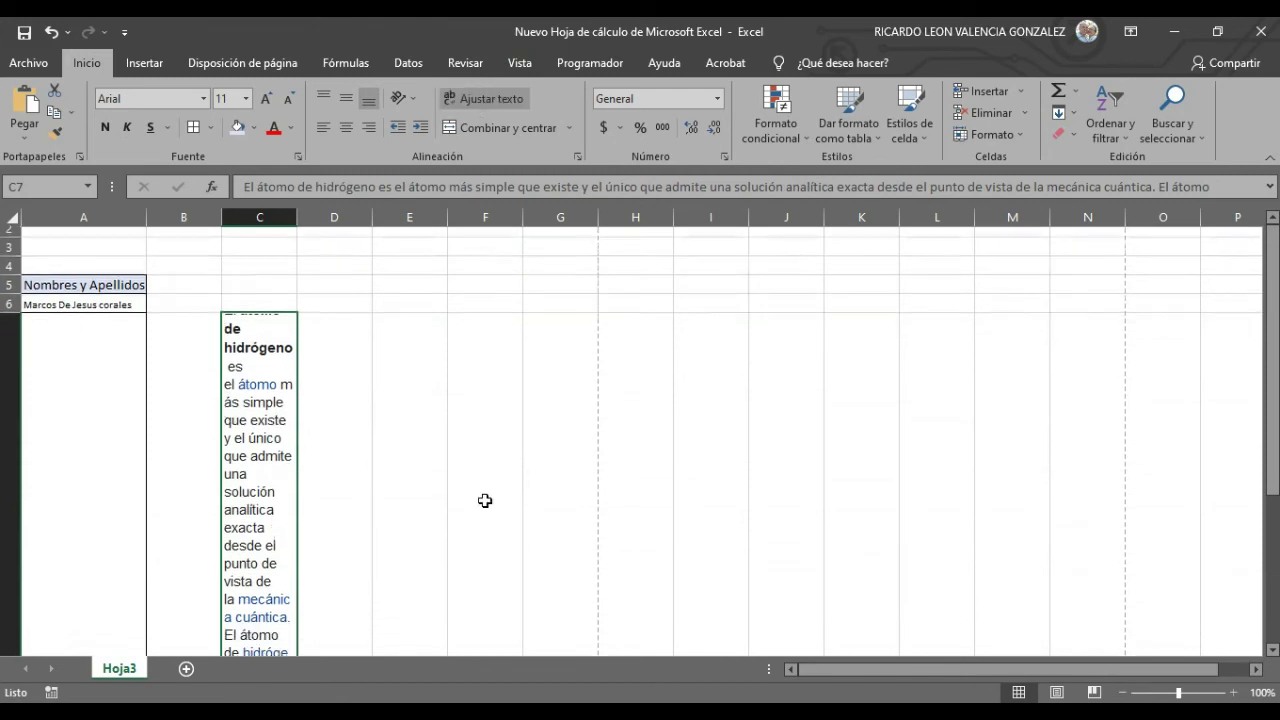
{"action": "scroll", "coordinate": [485, 500], "scroll_direction": "down", "scroll_amount": 1}
{"action": "scroll", "coordinate": [485, 500], "scroll_direction": "down", "scroll_amount": 1}
{"action": "scroll", "coordinate": [485, 500], "scroll_direction": "up", "scroll_amount": 1}
{"action": "scroll", "coordinate": [485, 500], "scroll_direction": "down", "scroll_amount": 2}
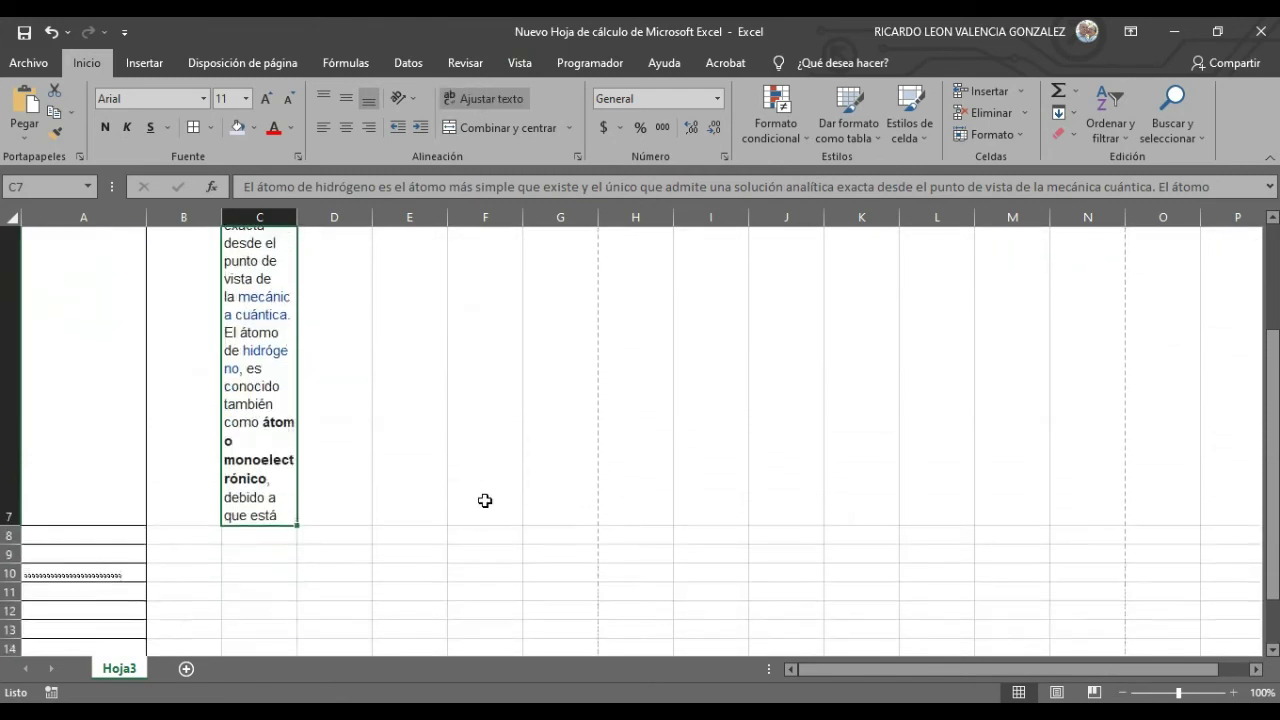
Step: Check the print preview to confirm the wrapped paragraph fits on one page
{"action": "scroll", "coordinate": [485, 500], "scroll_direction": "up", "scroll_amount": 1}
{"action": "scroll", "coordinate": [485, 500], "scroll_direction": "up", "scroll_amount": 1}
{"action": "scroll", "coordinate": [485, 500], "scroll_direction": "down", "scroll_amount": 1}
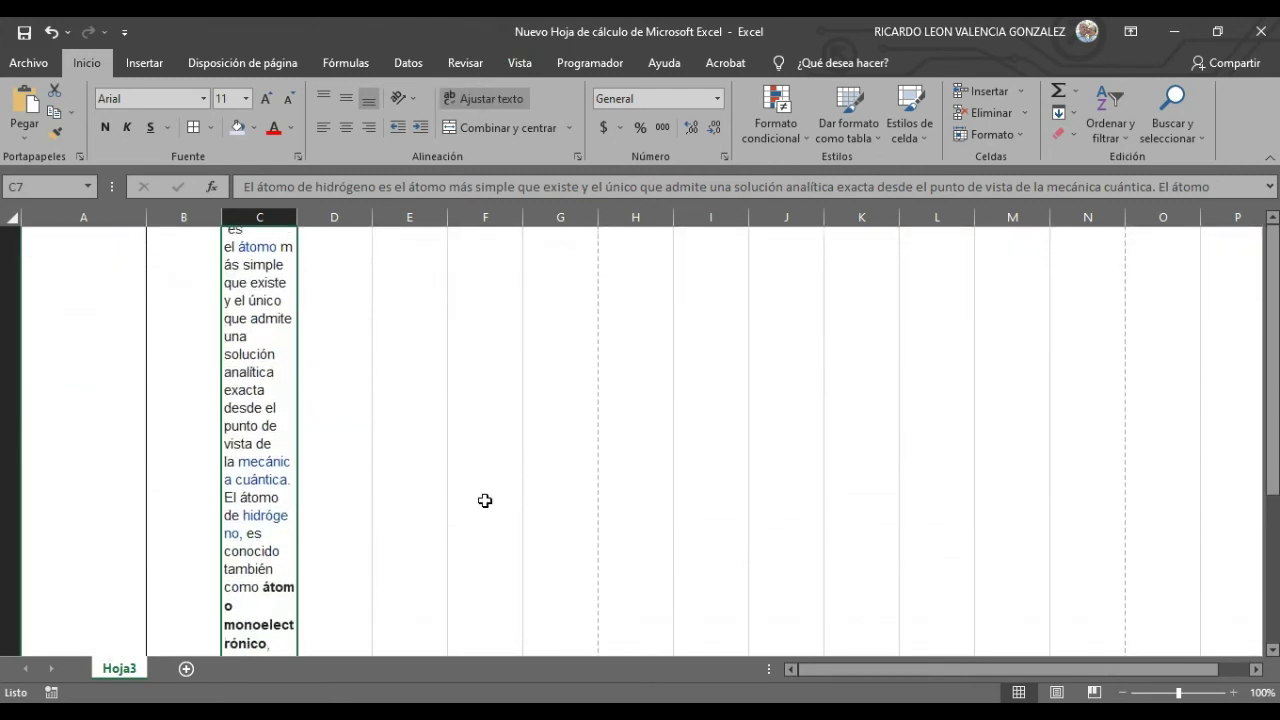
{"action": "scroll", "coordinate": [485, 500], "scroll_direction": "up", "scroll_amount": 1}
{"action": "scroll", "coordinate": [485, 500], "scroll_direction": "down", "scroll_amount": 1}
{"action": "scroll", "coordinate": [485, 500], "scroll_direction": "up", "scroll_amount": 1}
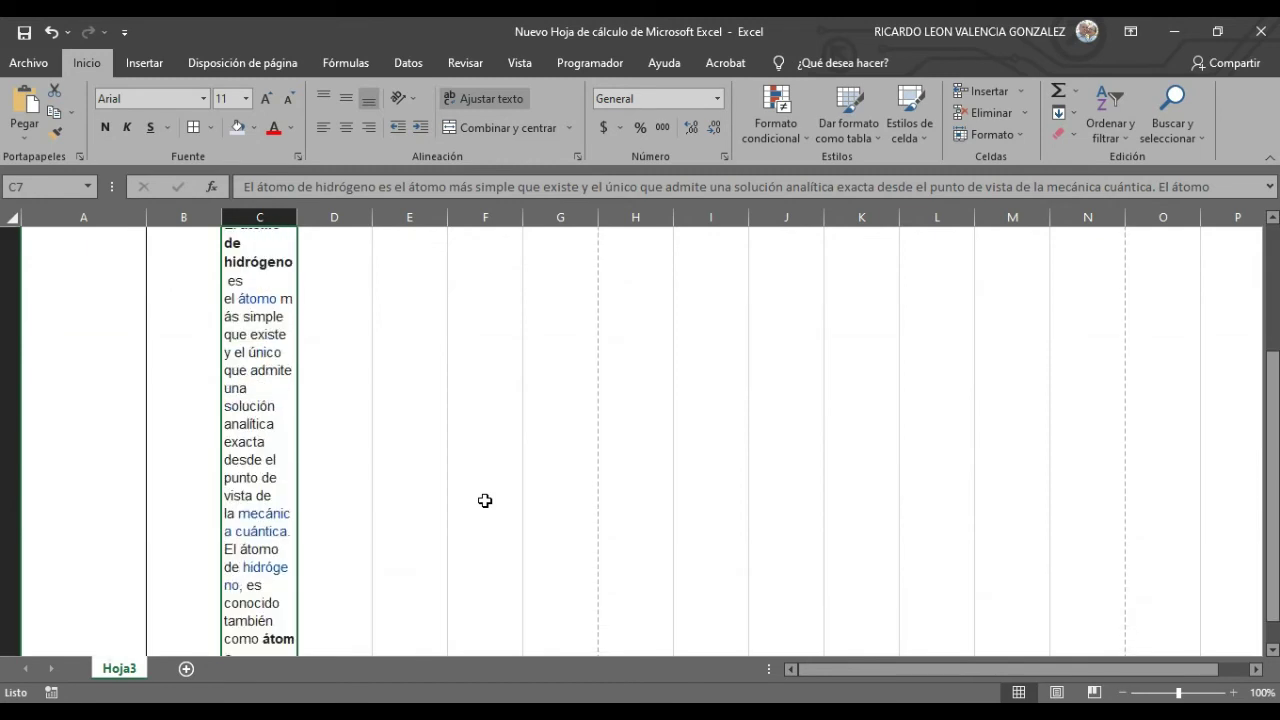
{"action": "key", "text": "ctrl+p"}
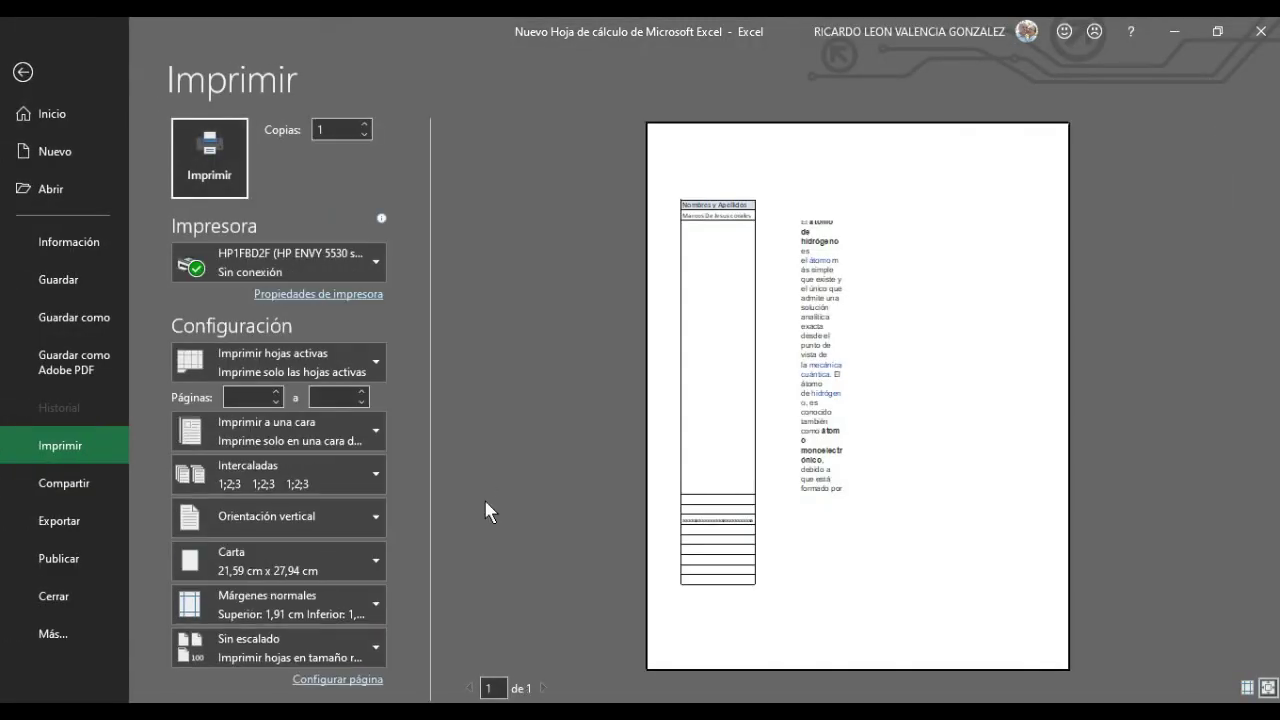
{"action": "left_click", "coordinate": [39, 66]}
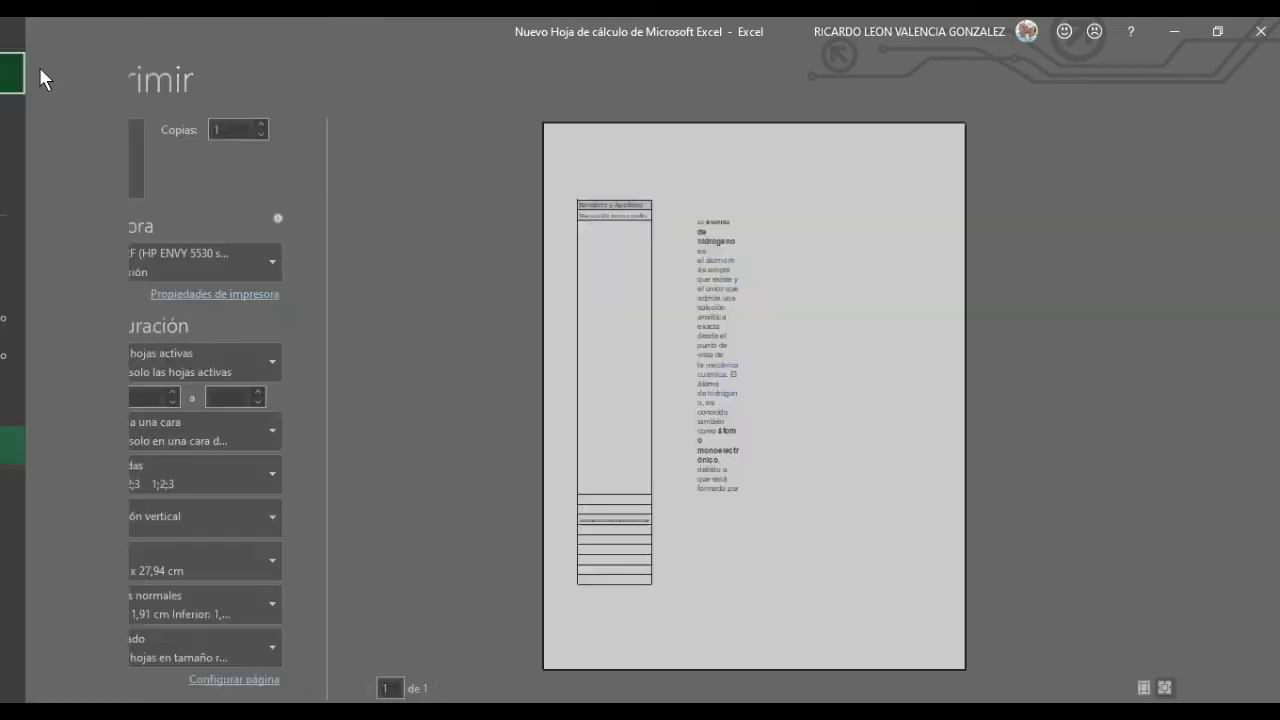
Step: Widen column C by dragging its border so the C7 paragraph wraps into fewer, longer lines
{"action": "scroll", "coordinate": [420, 429], "scroll_direction": "down", "scroll_amount": 1}
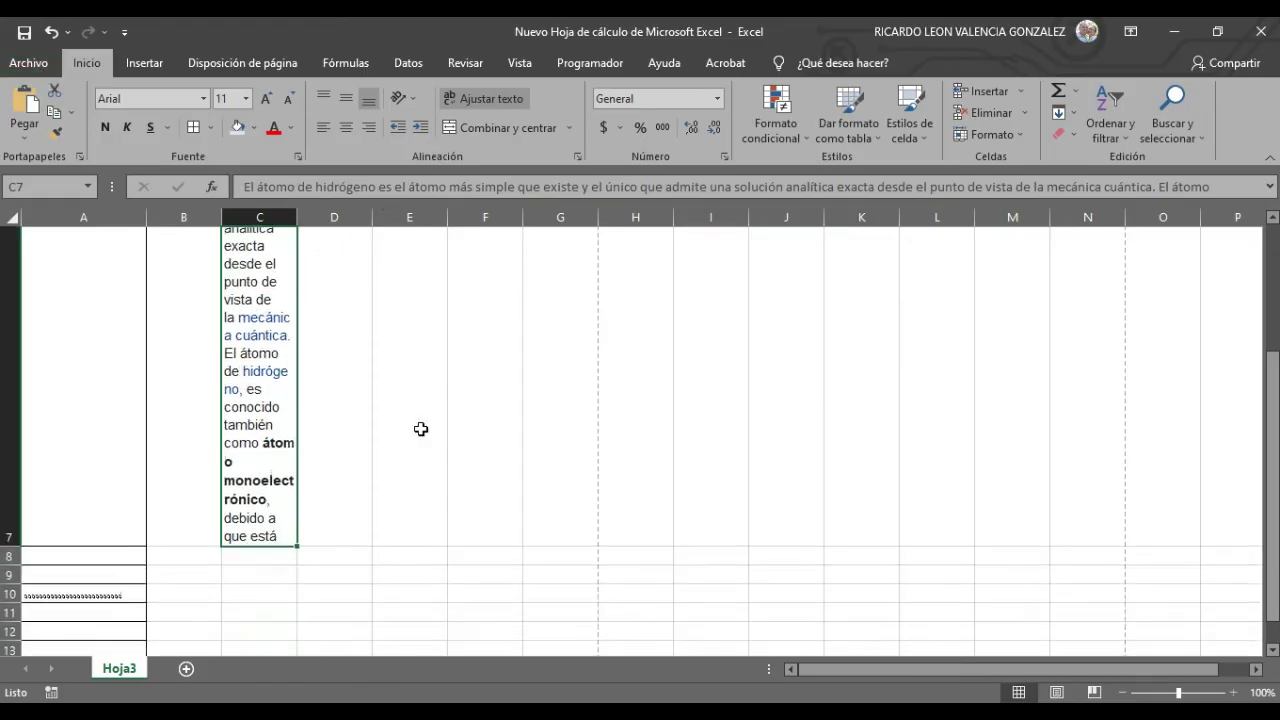
{"action": "scroll", "coordinate": [420, 429], "scroll_direction": "up", "scroll_amount": 2}
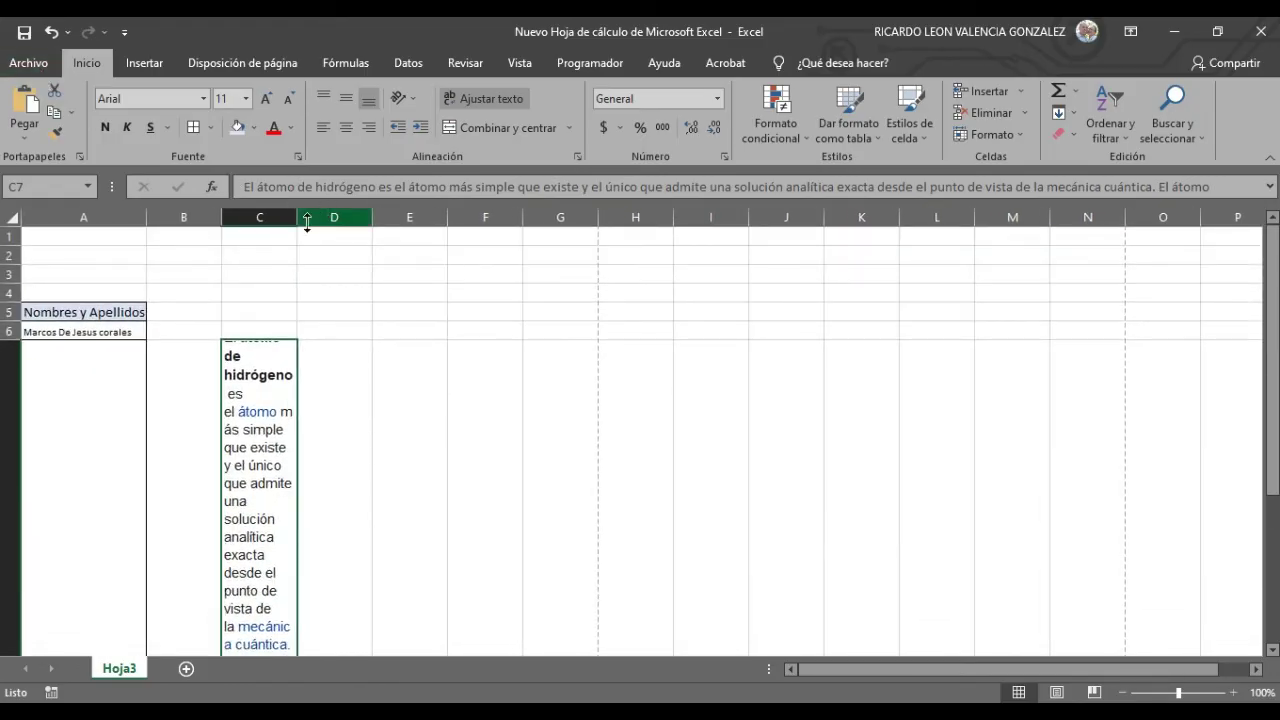
{"action": "left_click_drag", "start_coordinate": [293, 210], "coordinate": [480, 254]}
{"action": "scroll", "coordinate": [480, 256], "scroll_direction": "down", "scroll_amount": 1}
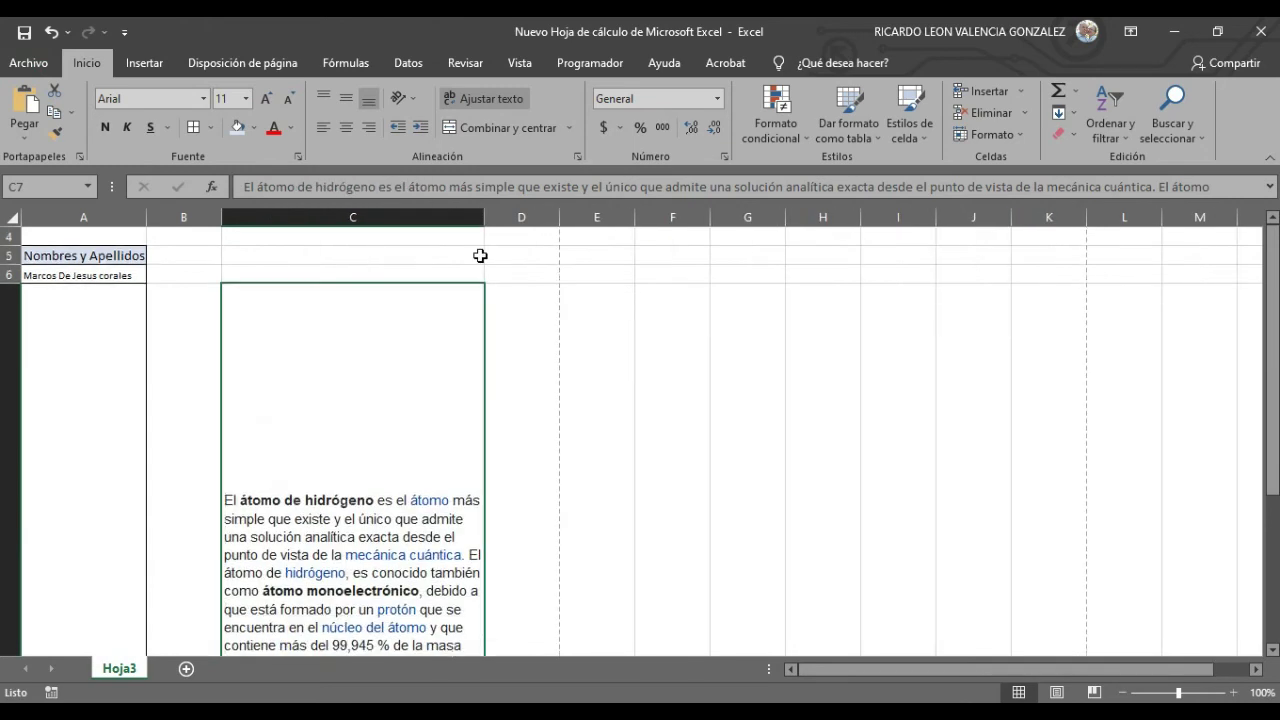
{"action": "scroll", "coordinate": [480, 256], "scroll_direction": "down", "scroll_amount": 1}
{"action": "left_click", "coordinate": [610, 358]}
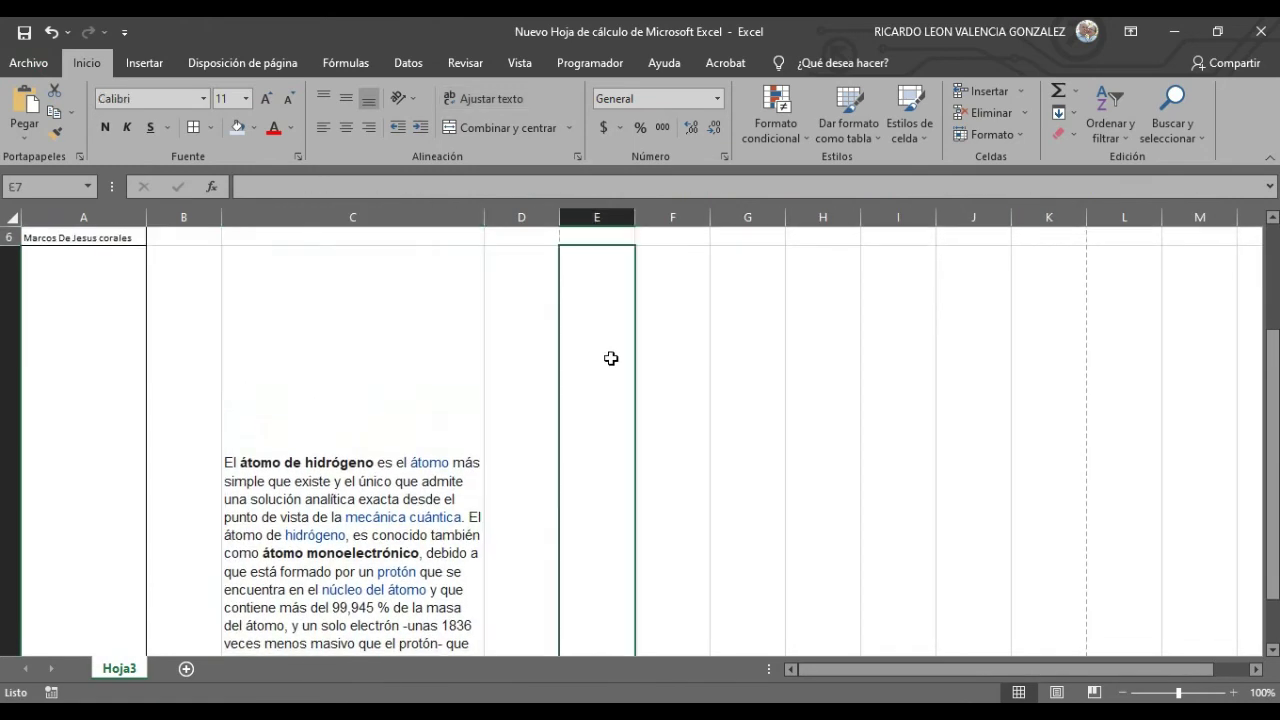
{"action": "left_click", "coordinate": [432, 422]}
{"action": "scroll", "coordinate": [432, 422], "scroll_direction": "down", "scroll_amount": 2}
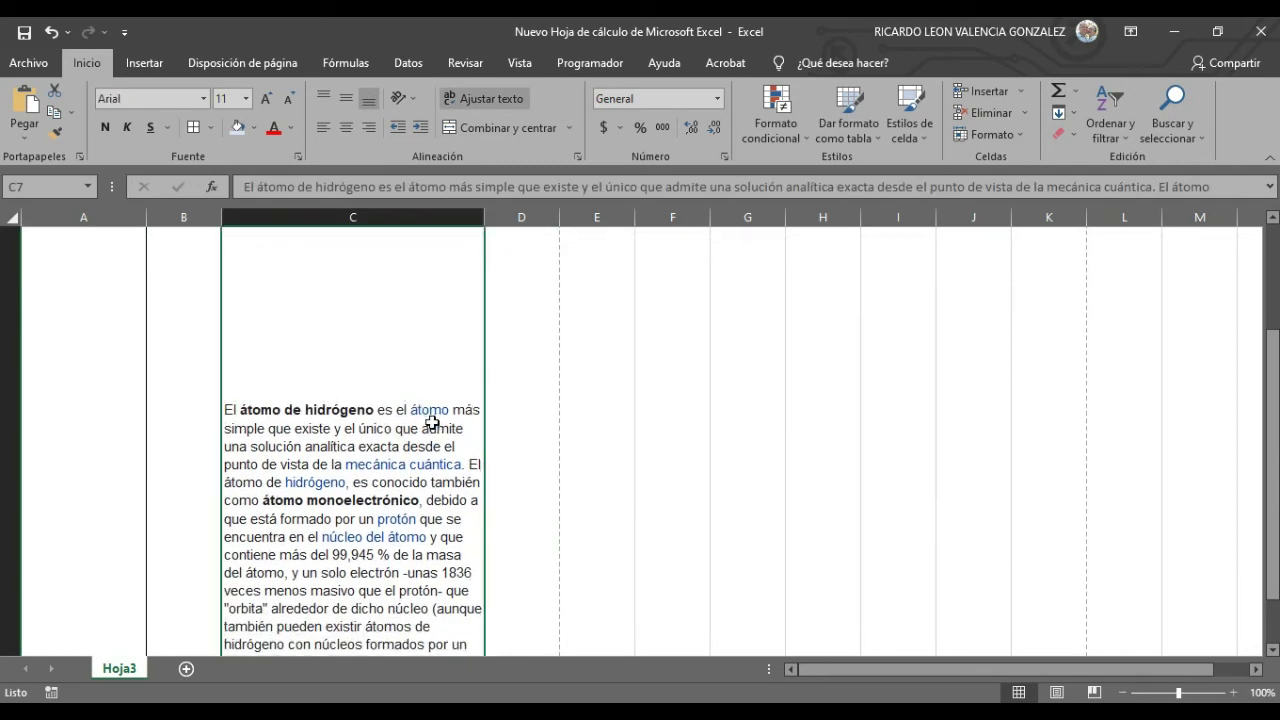
{"action": "scroll", "coordinate": [432, 422], "scroll_direction": "down", "scroll_amount": 1}
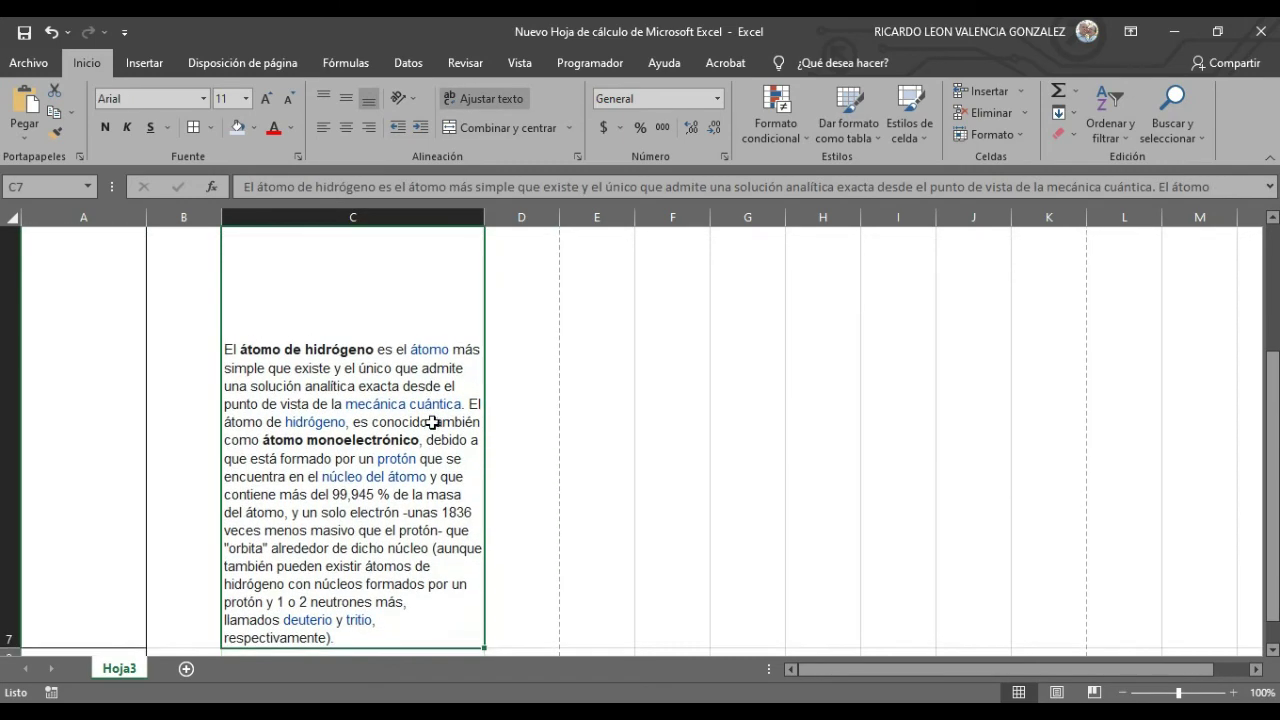
{"action": "scroll", "coordinate": [432, 422], "scroll_direction": "up", "scroll_amount": 1}
{"action": "scroll", "coordinate": [432, 422], "scroll_direction": "down", "scroll_amount": 1}
{"action": "scroll", "coordinate": [432, 422], "scroll_direction": "up", "scroll_amount": 1}
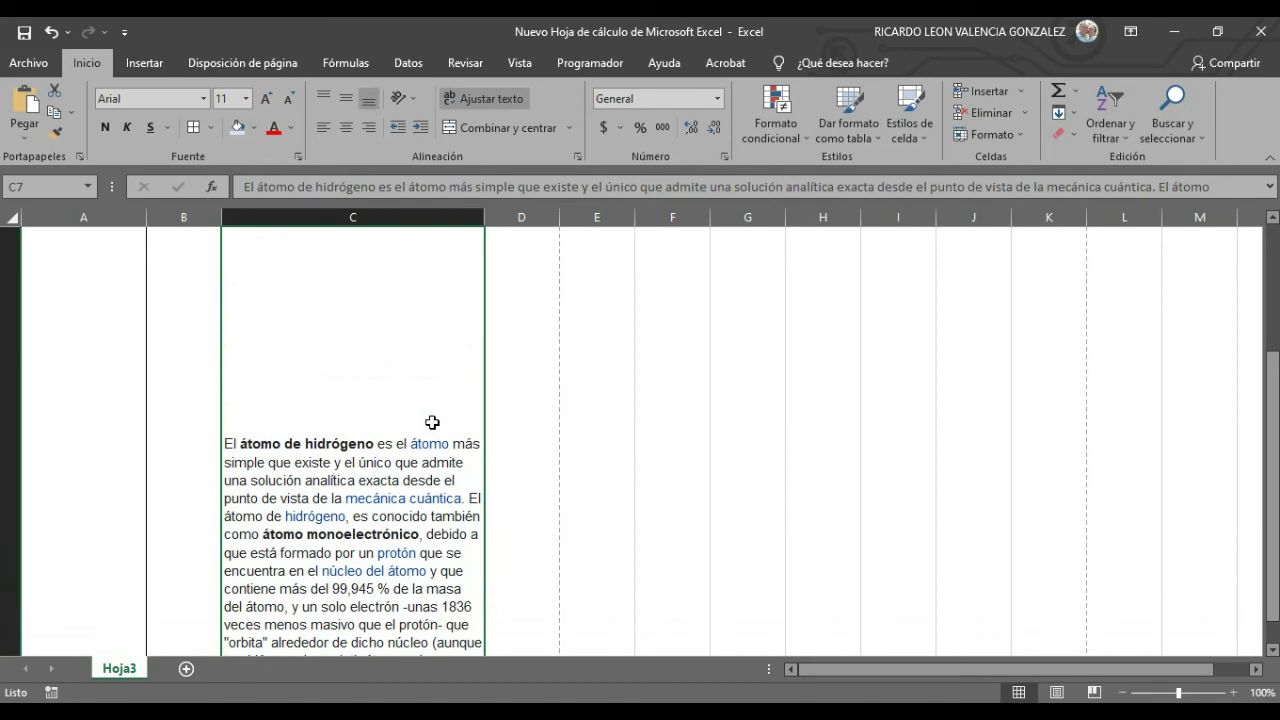
Step: Set the C7 text orientation to Ángulo ascendente so the paragraph runs diagonally upward
{"action": "left_click", "coordinate": [409, 100]}
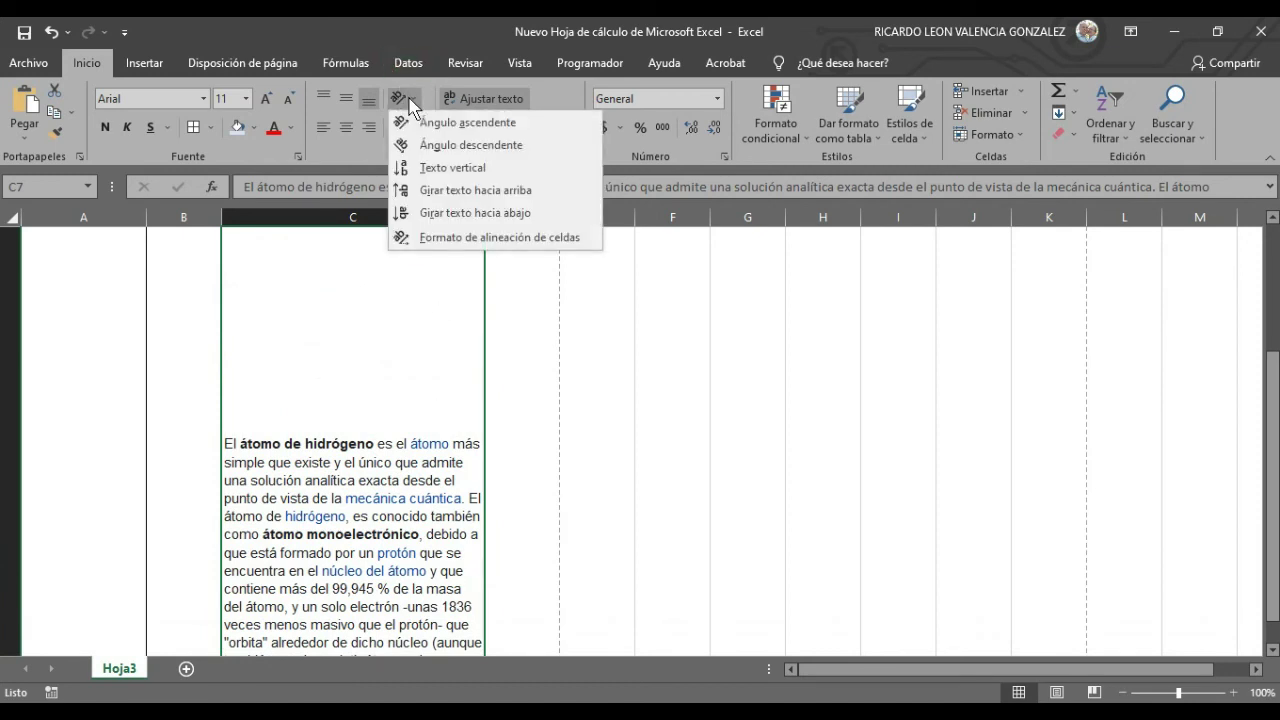
{"action": "left_click", "coordinate": [459, 124]}
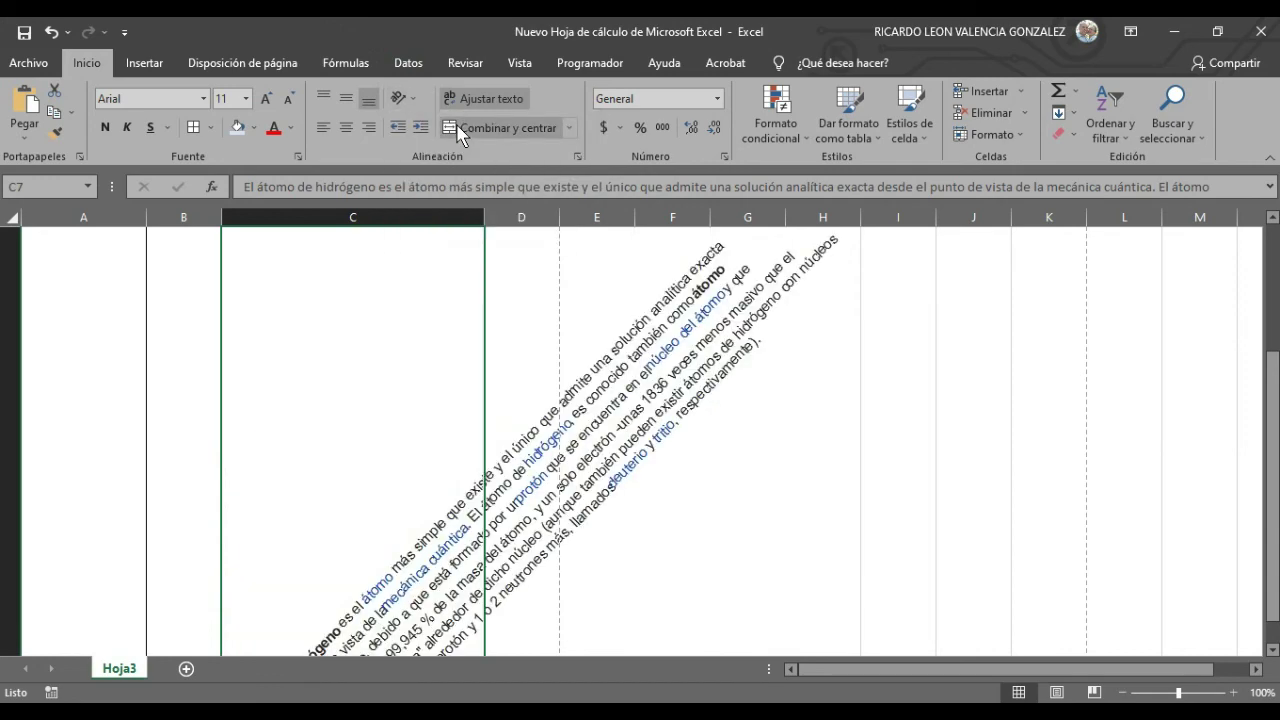
{"action": "scroll", "coordinate": [834, 496], "scroll_direction": "up", "scroll_amount": 5}
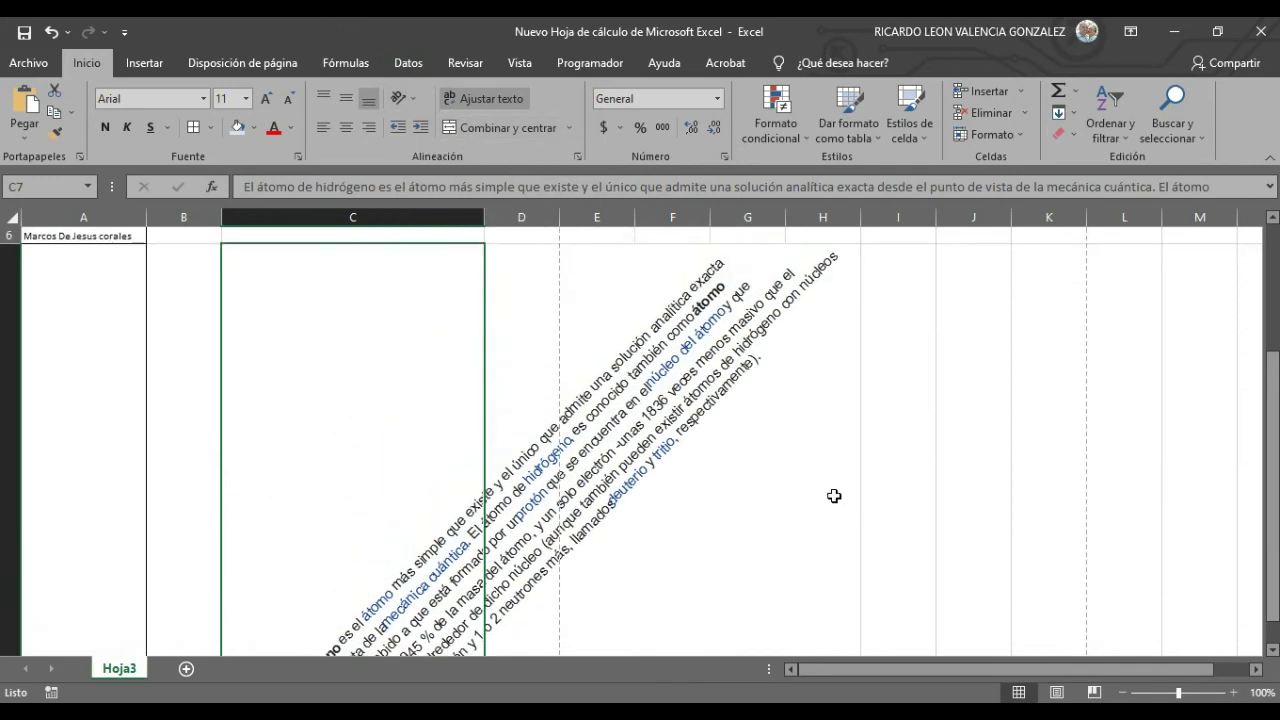
{"action": "left_click", "coordinate": [400, 98]}
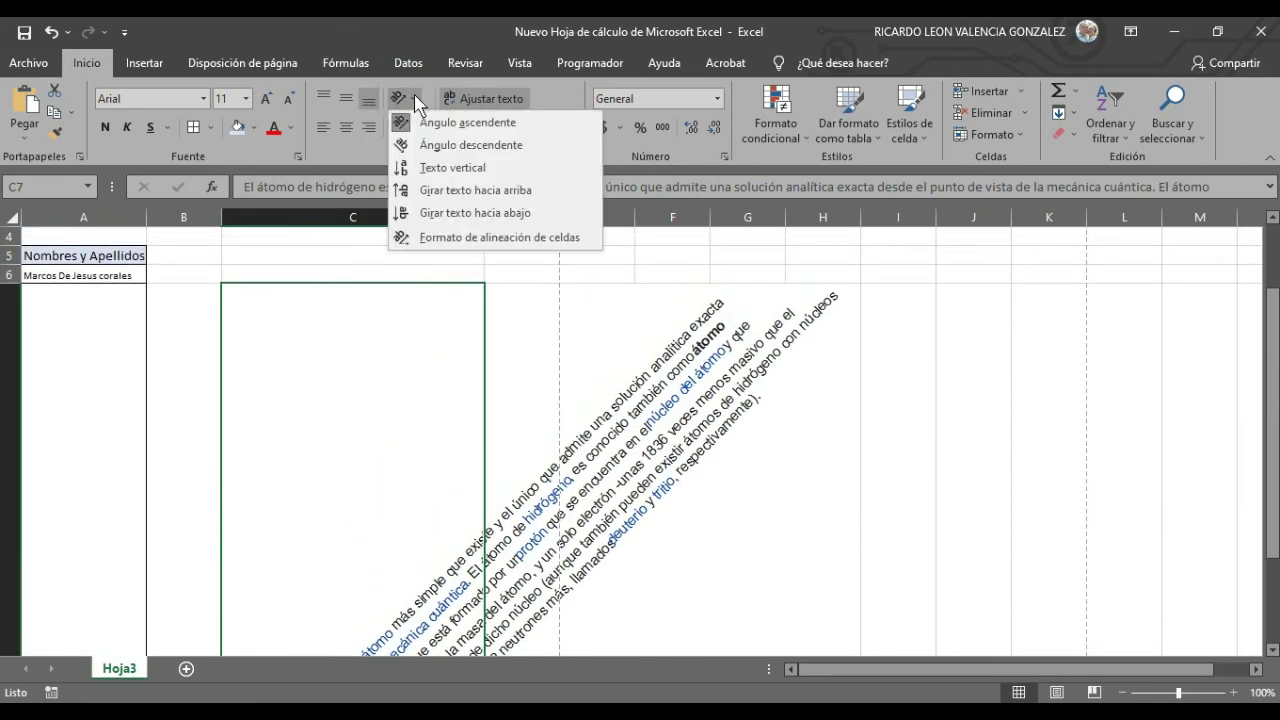
Step: Rotate the C7 paragraph with Girar texto hacia arriba so it reads bottom to top, then select A6
{"action": "left_click", "coordinate": [428, 168]}
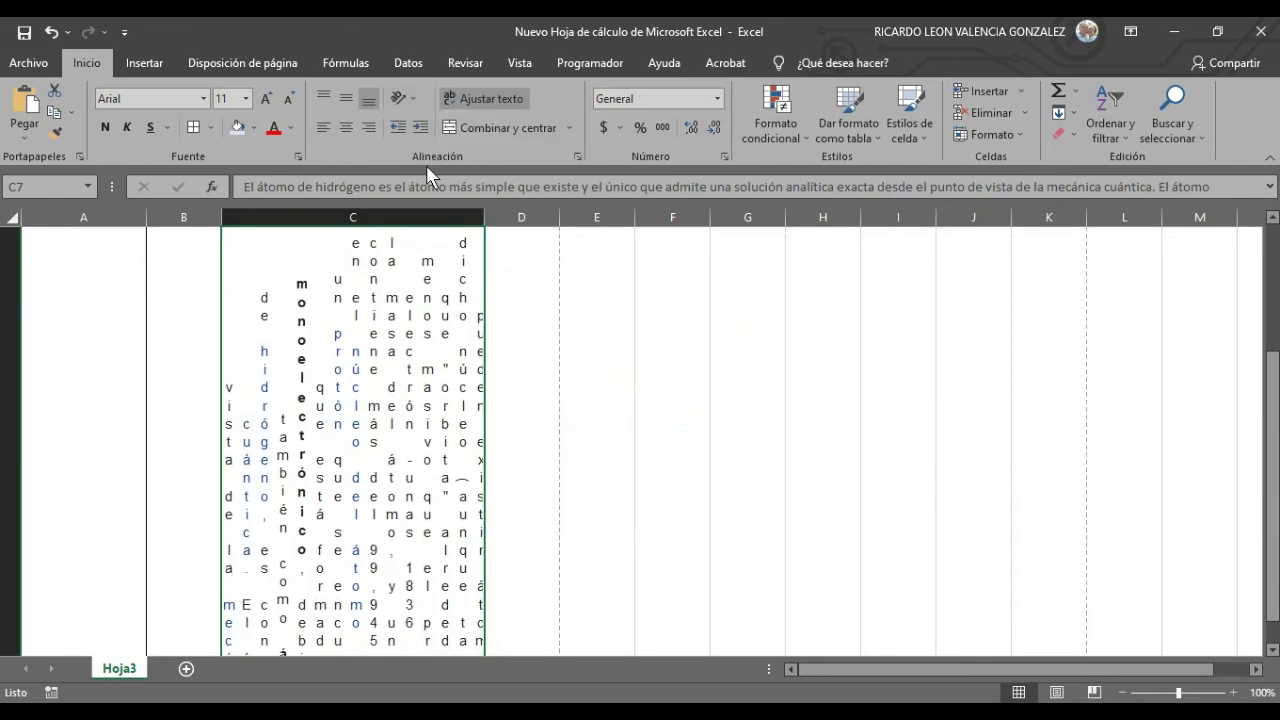
{"action": "left_click", "coordinate": [410, 103]}
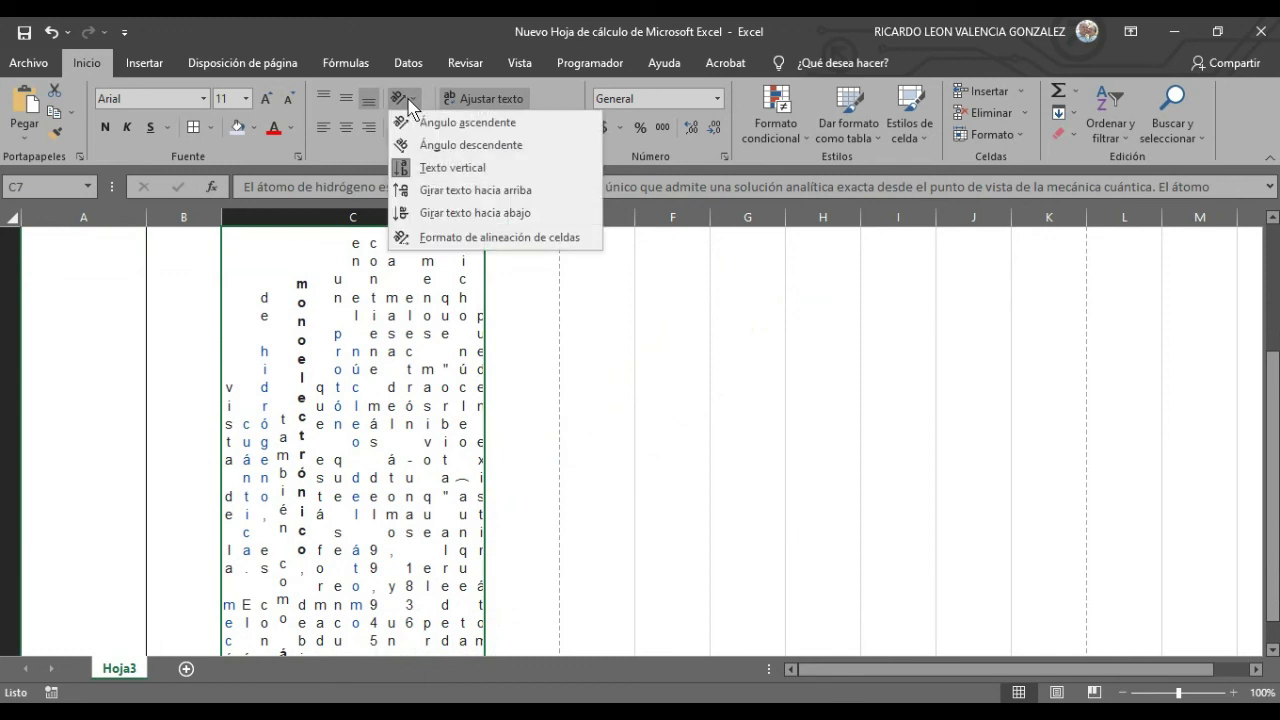
{"action": "left_click", "coordinate": [430, 190]}
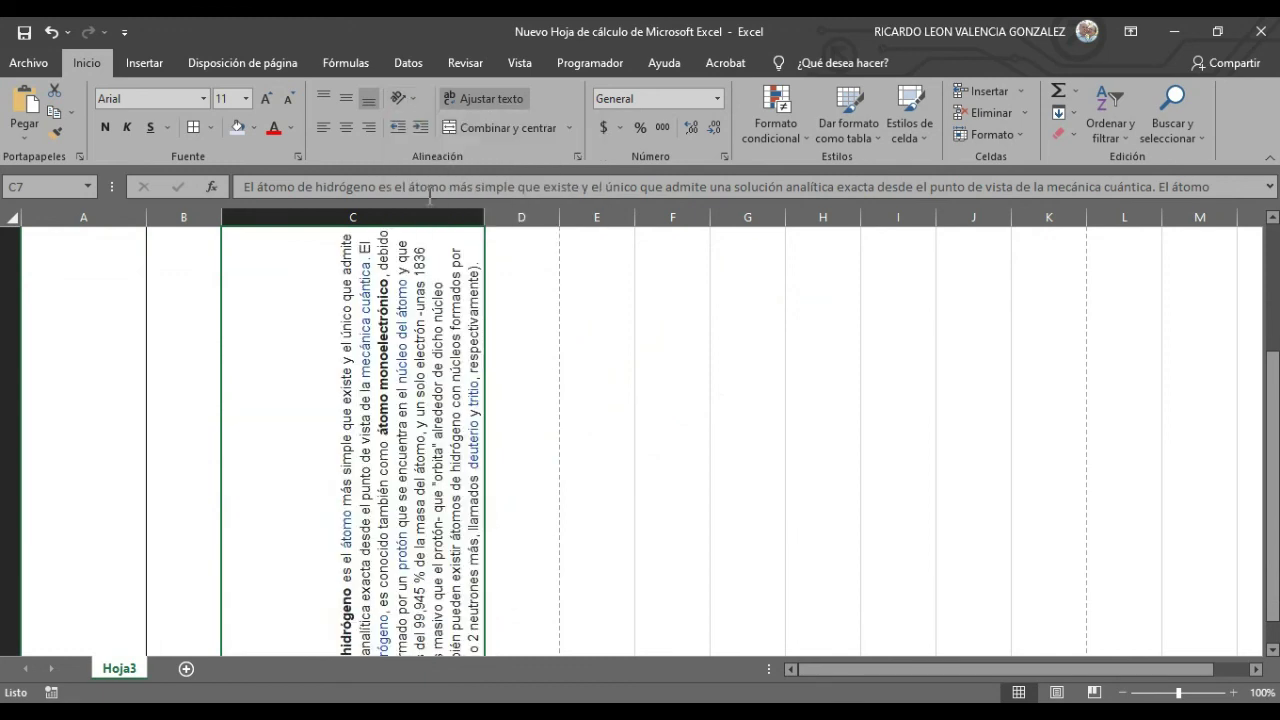
{"action": "scroll", "coordinate": [641, 360], "scroll_direction": "up", "scroll_amount": 5}
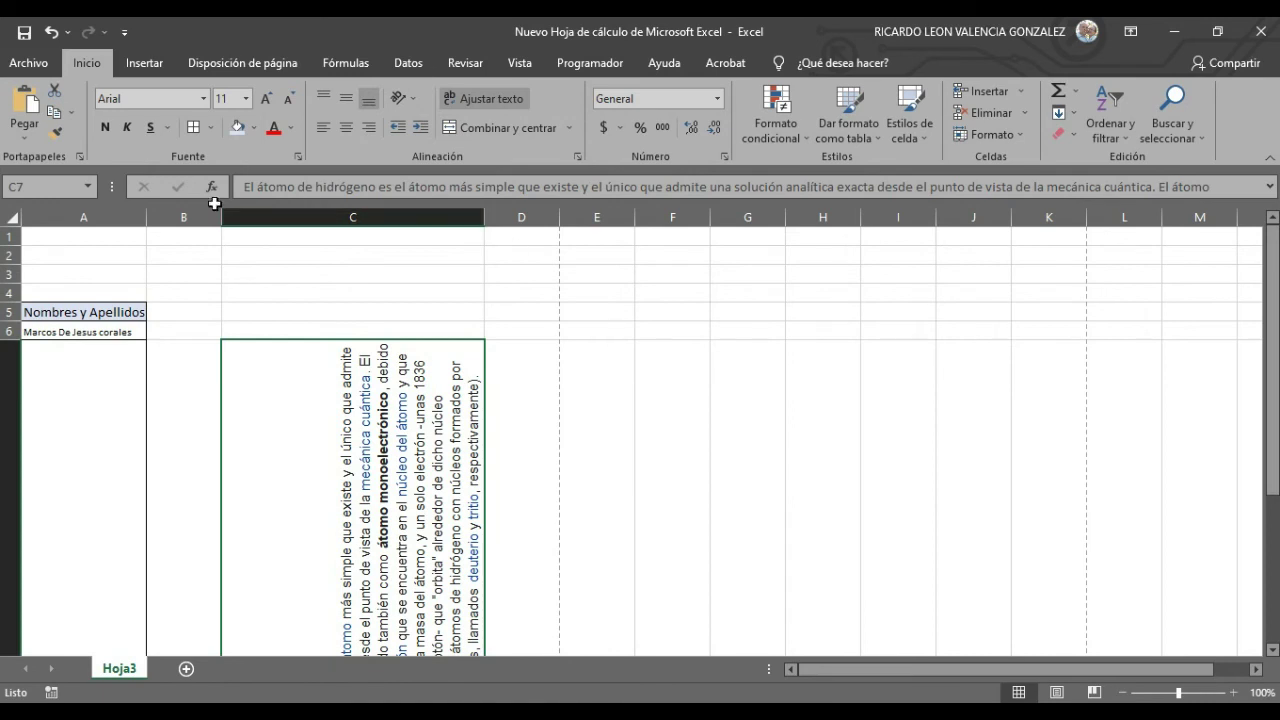
{"action": "left_click", "coordinate": [99, 330]}
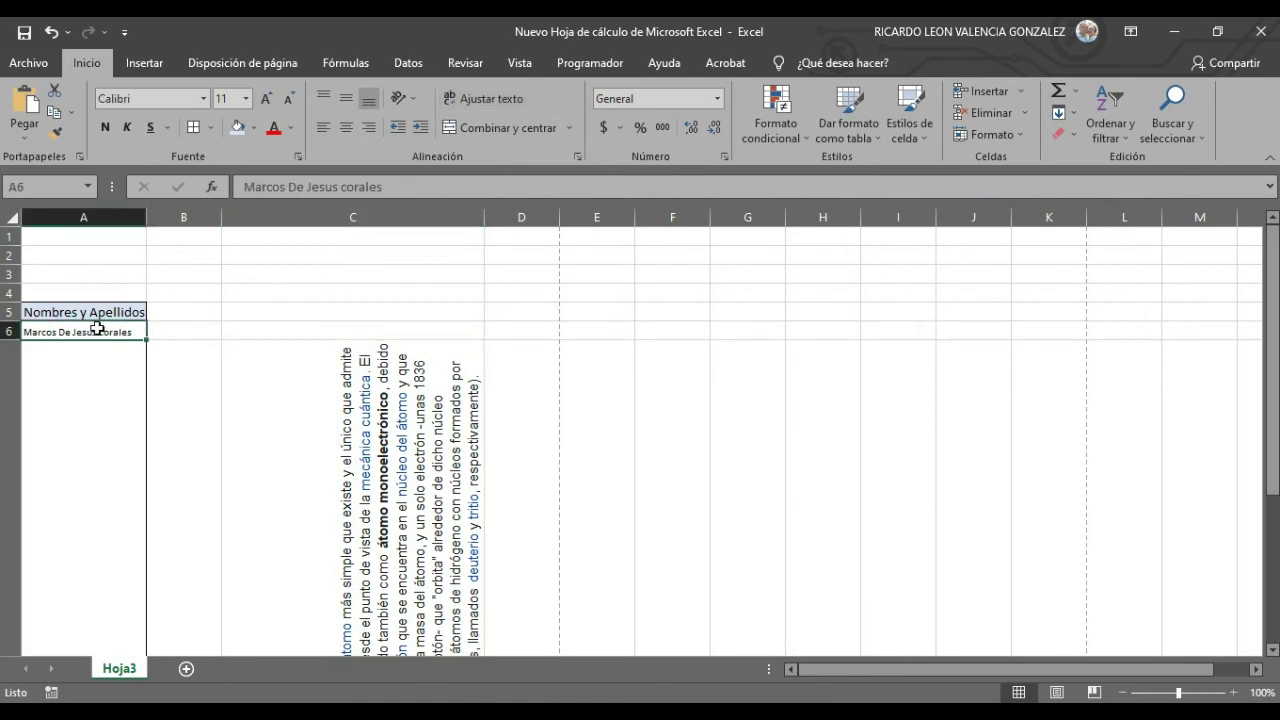
{"action": "right_click", "coordinate": [98, 340]}
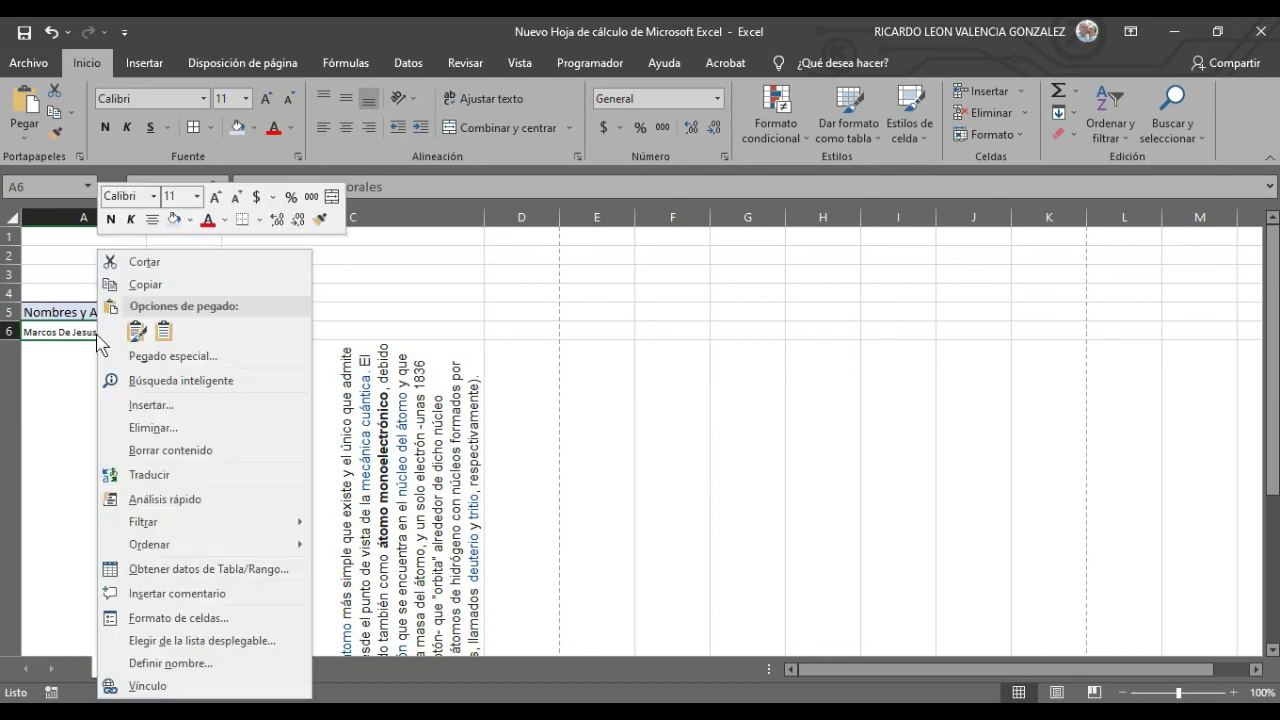
{"action": "left_click", "coordinate": [180, 617]}
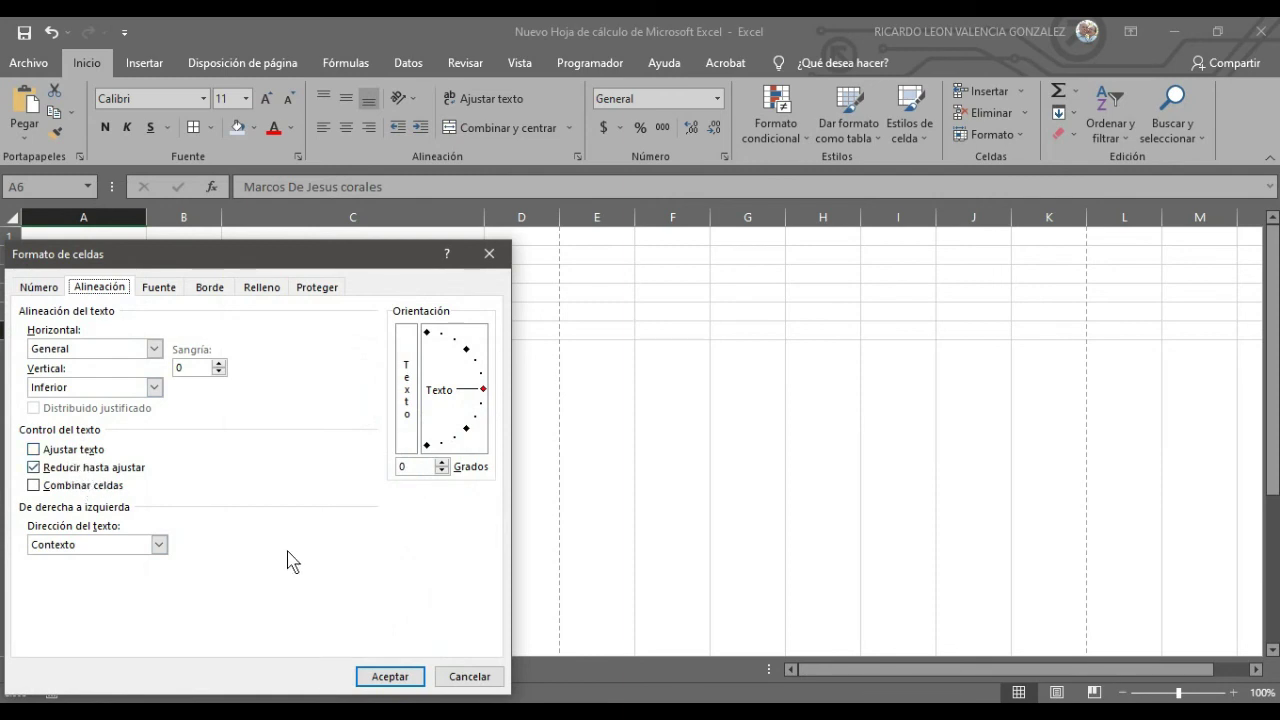
{"action": "left_click", "coordinate": [390, 676]}
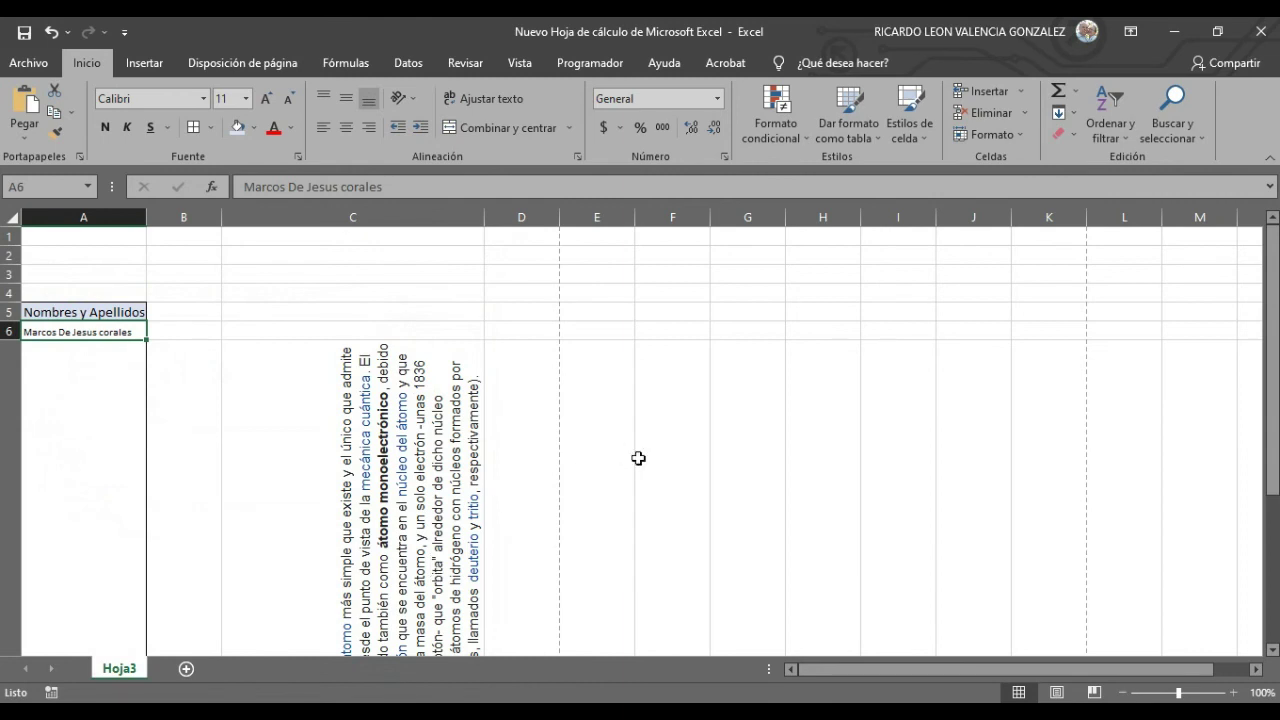